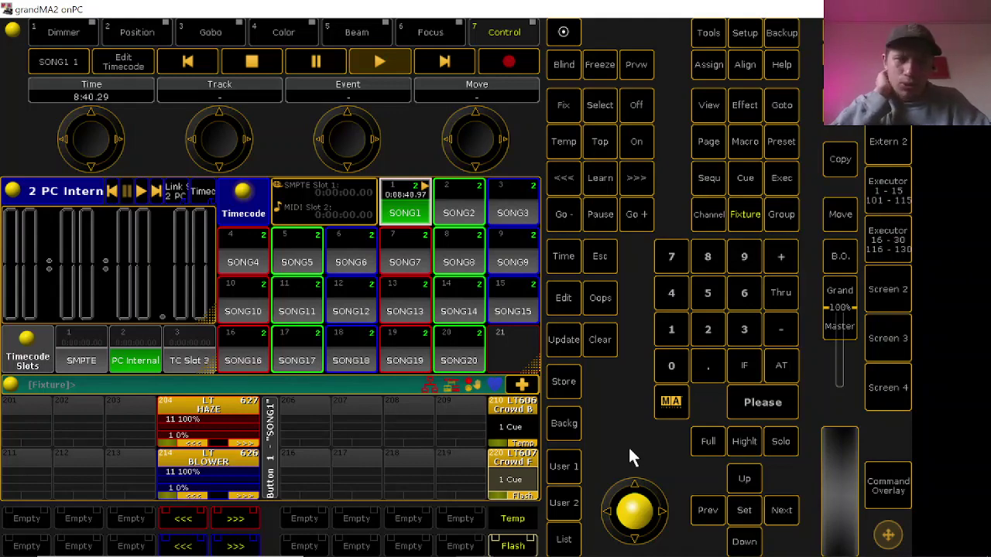
# On Screen 2, run the SONG2, SONG3, SONG4 and SONG5 macros in turn, finishing by running the SONG1 macro.
pyautogui.click(894, 301)
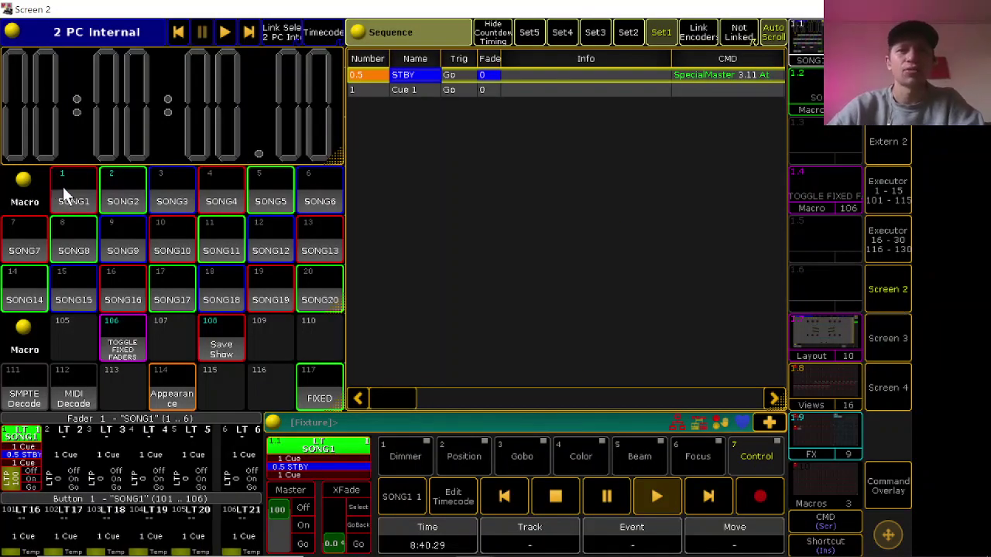
pyautogui.click(139, 187)
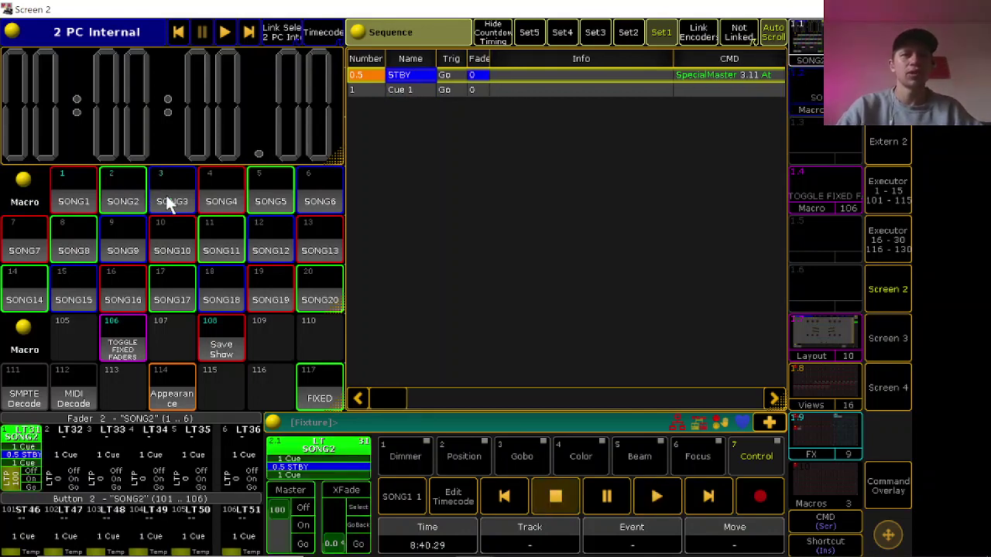
pyautogui.click(165, 199)
pyautogui.click(215, 209)
pyautogui.click(281, 206)
pyautogui.click(73, 197)
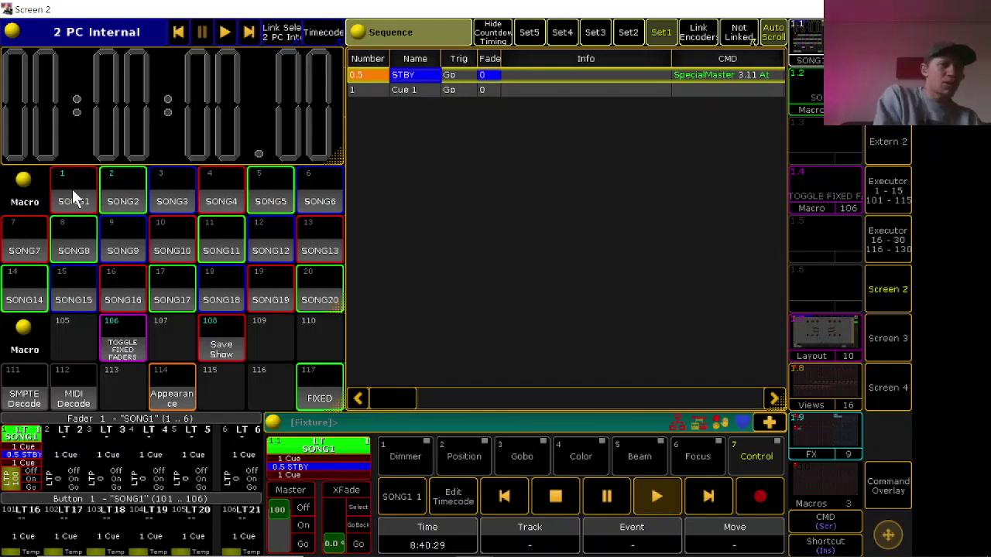
# Open the SONG1 macro for editing and examine its command lines from the first to the last.
pyautogui.rightClick(72, 189)
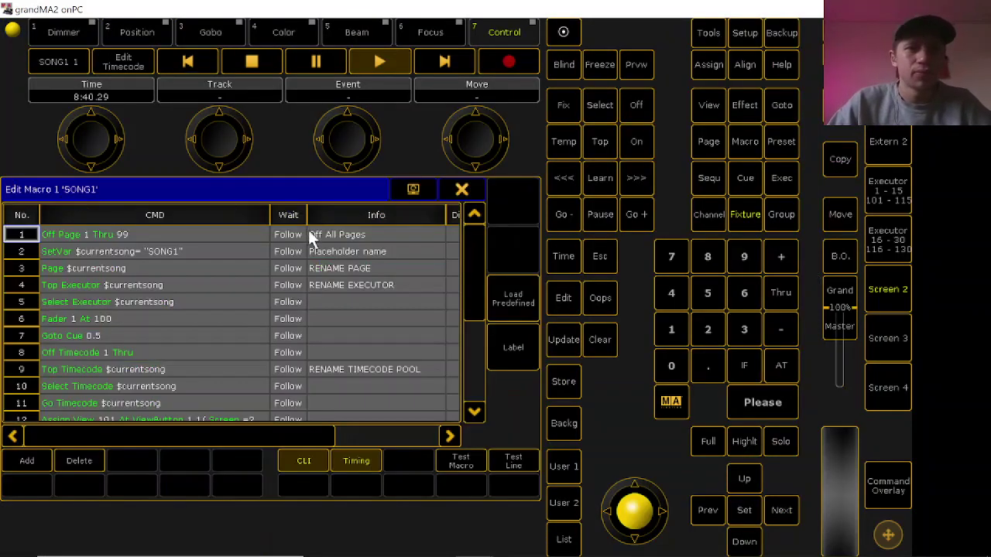
pyautogui.click(221, 234)
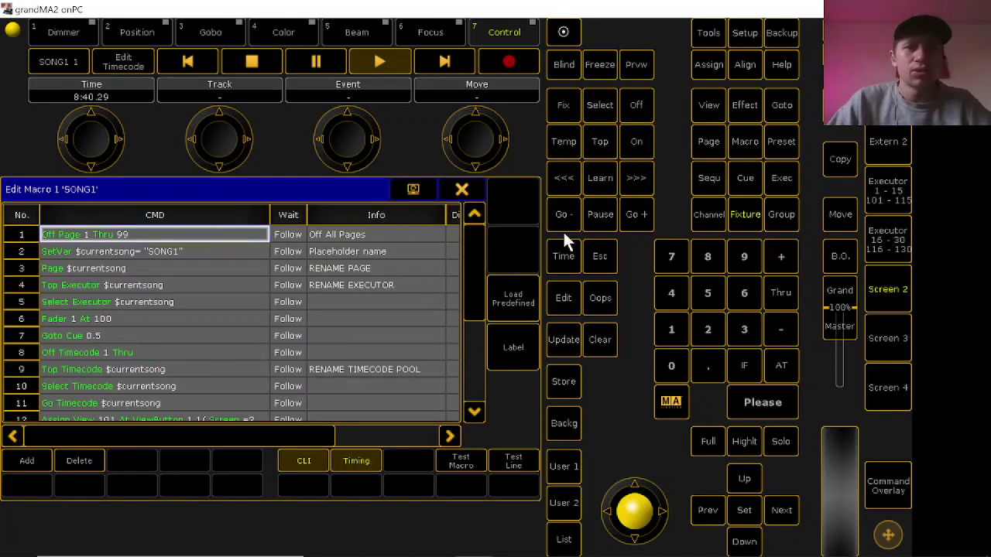
pyautogui.click(481, 411)
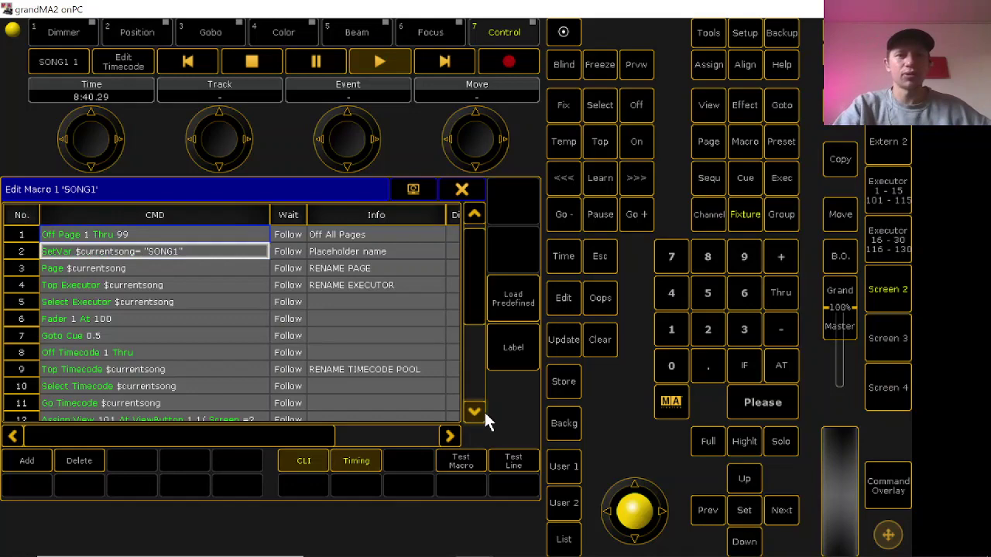
pyautogui.click(482, 411)
pyautogui.click(482, 411)
pyautogui.click(482, 411)
pyautogui.click(482, 411)
pyautogui.click(481, 410)
pyautogui.click(481, 411)
pyautogui.click(481, 411)
pyautogui.click(481, 411)
pyautogui.click(481, 411)
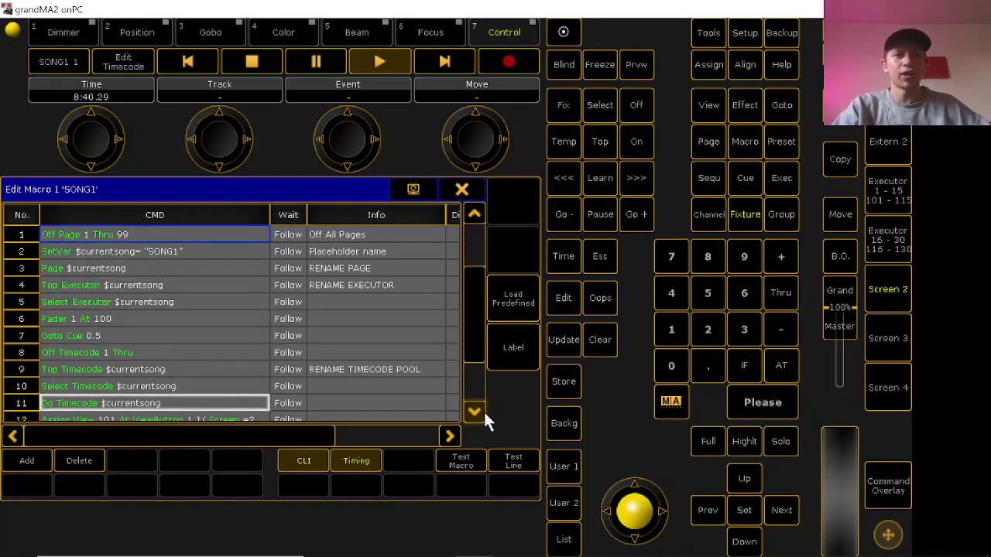
pyautogui.click(481, 411)
pyautogui.click(481, 411)
pyautogui.click(481, 411)
pyautogui.click(482, 411)
pyautogui.click(481, 411)
pyautogui.click(482, 411)
pyautogui.click(481, 411)
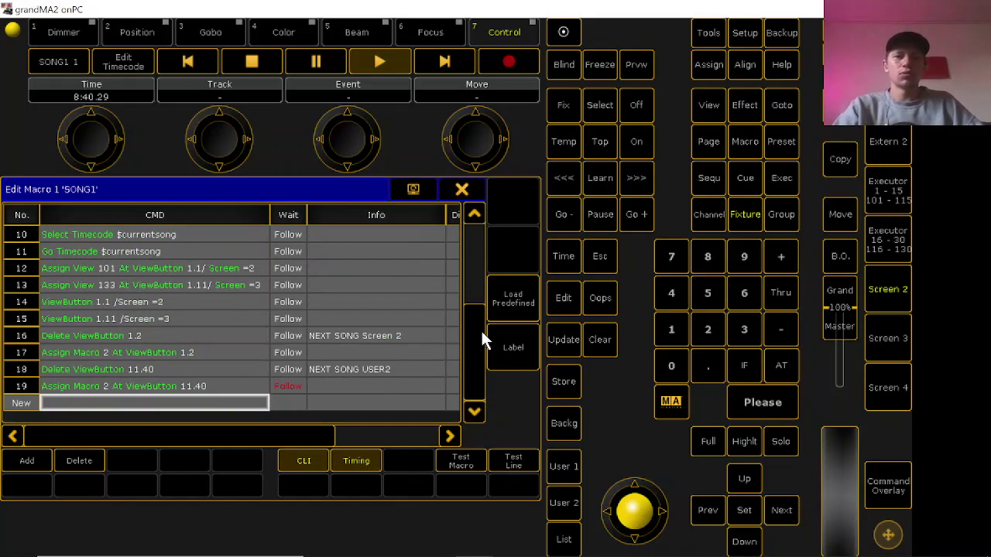
pyautogui.moveTo(480, 332); pyautogui.dragTo(476, 172)
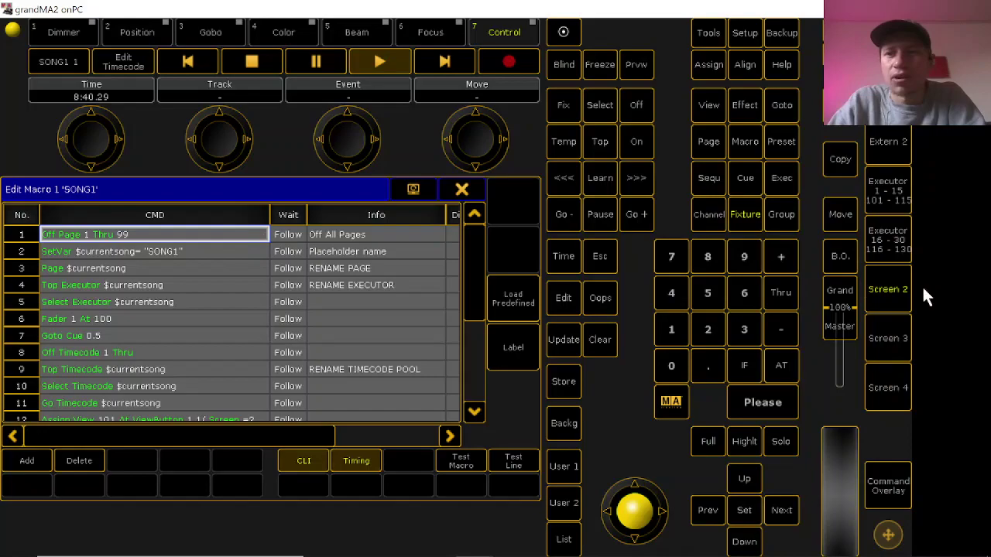
# Examine the executor page pool on Screen 3, including the slots past page 99, and return to the macro editor.
pyautogui.click(900, 326)
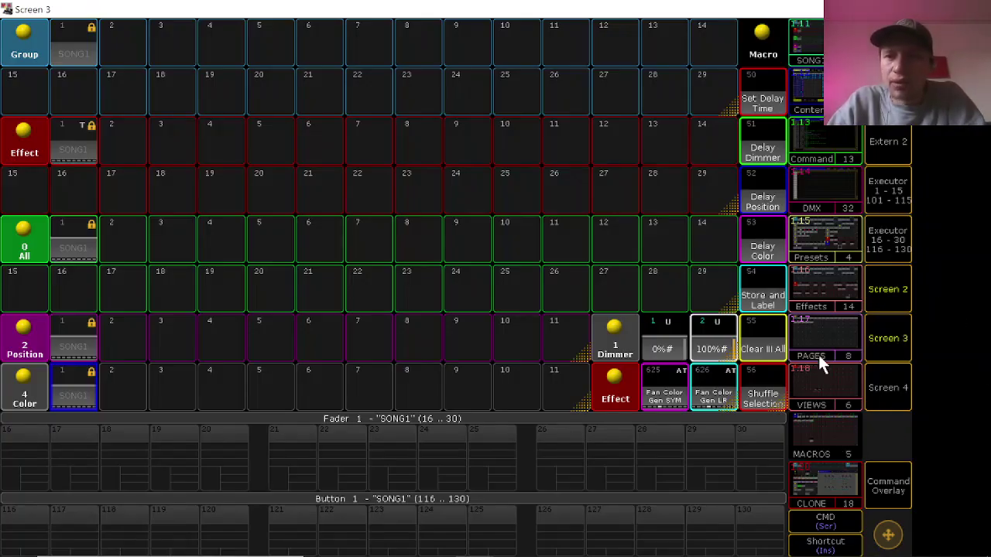
pyautogui.click(817, 329)
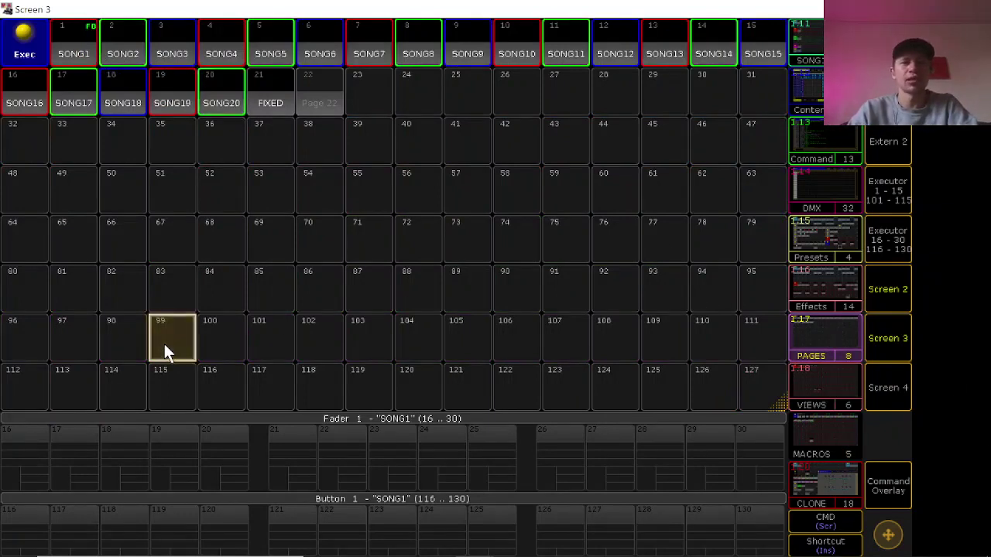
pyautogui.scroll(-6, 270, 352)
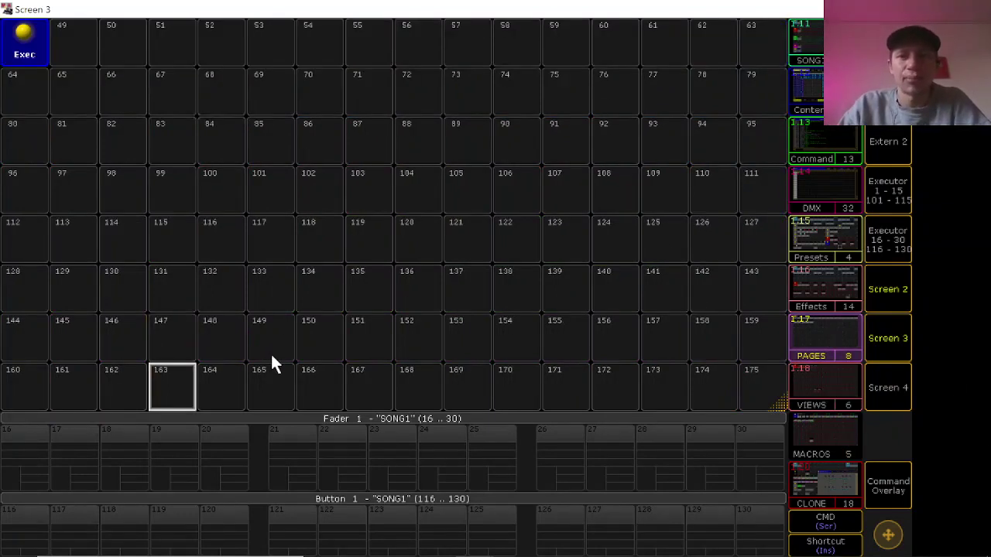
pyautogui.scroll(6, 272, 357)
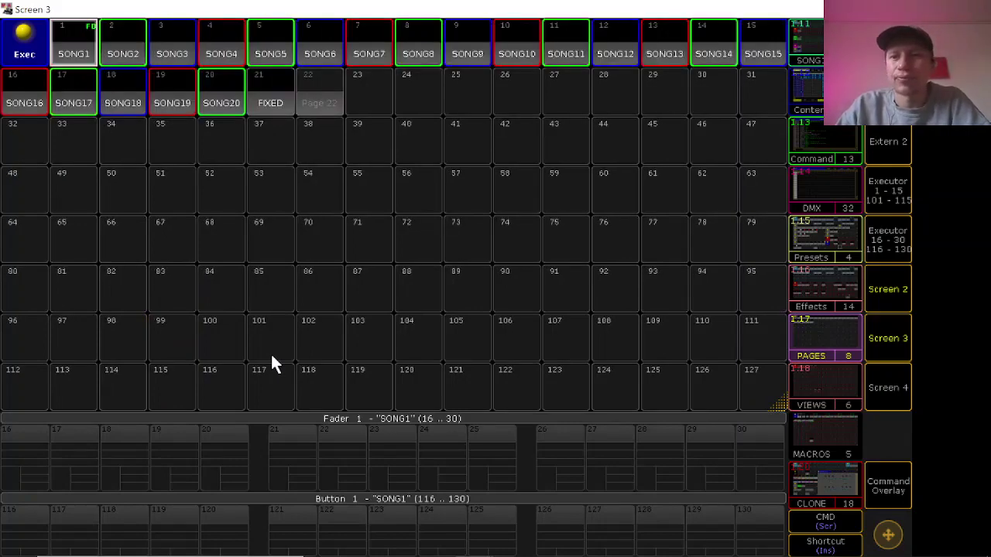
pyautogui.click(888, 288)
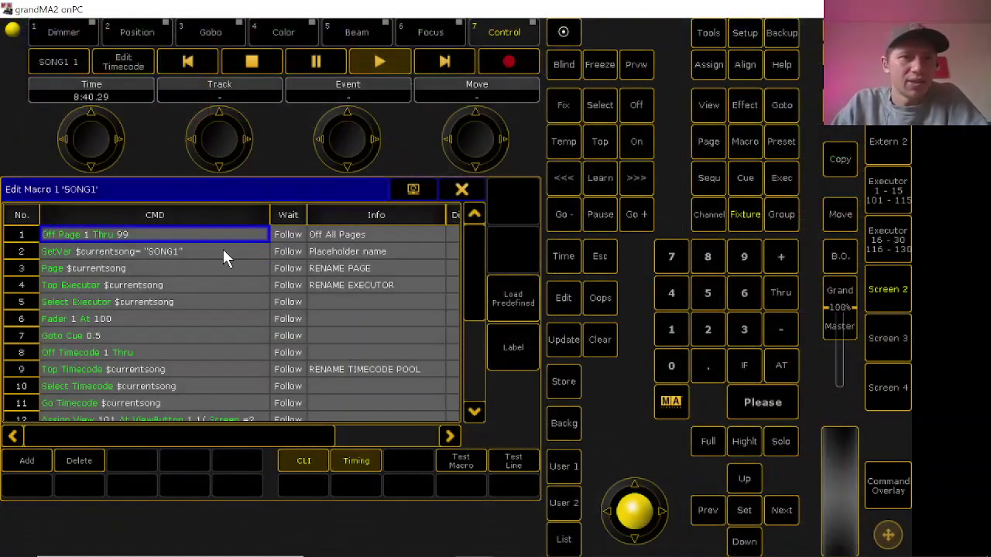
# Open the SetVar command in macro line 2, highlight the song name between the quotes, and close it without changes.
pyautogui.click(223, 251)
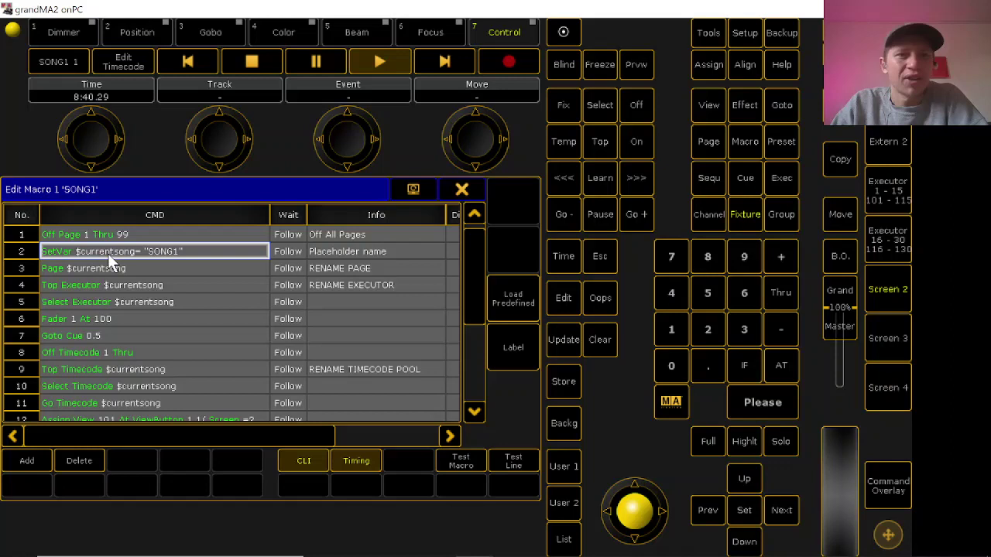
pyautogui.click(154, 251)
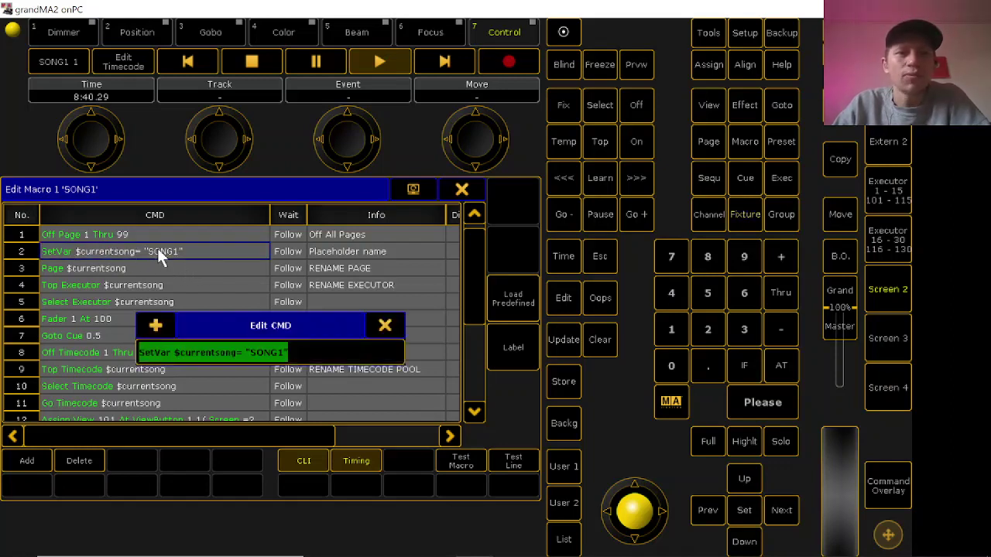
pyautogui.click(284, 354)
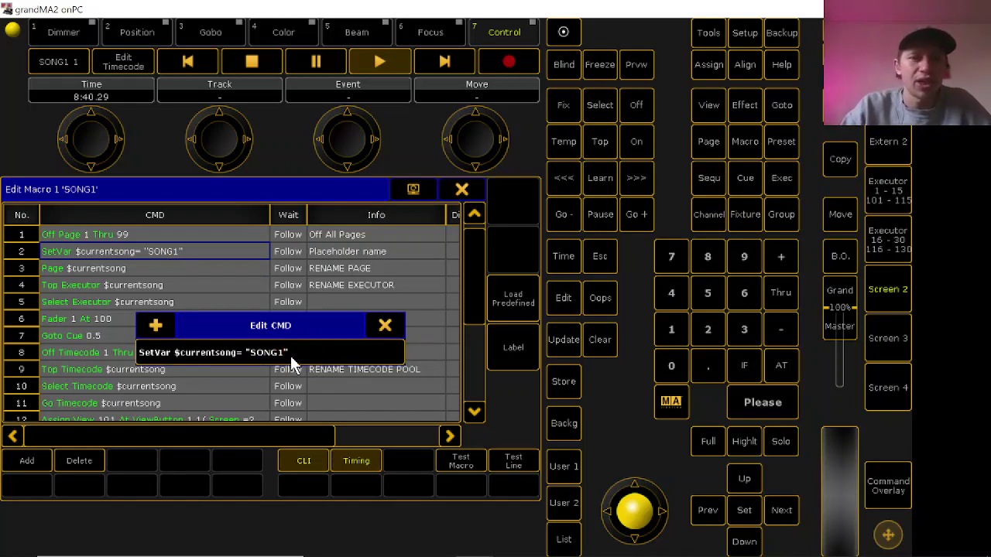
pyautogui.moveTo(283, 353); pyautogui.dragTo(248, 353)
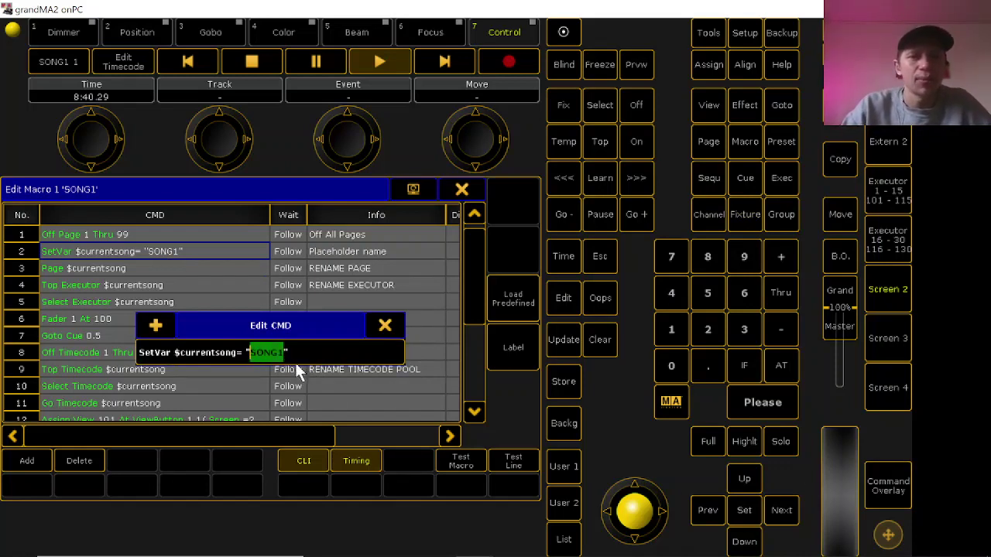
pyautogui.click(393, 329)
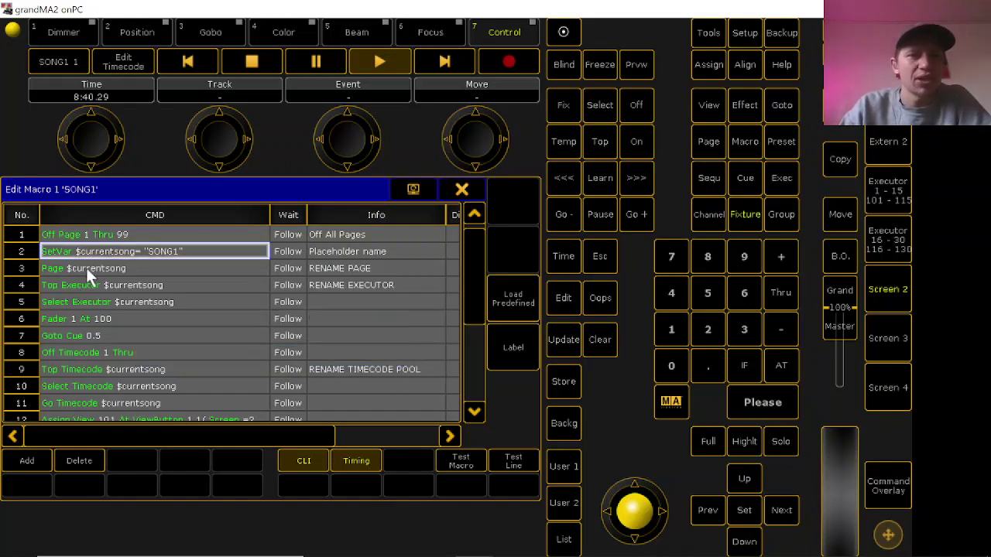
# Open the Page command in macro line 3 to inspect its variable, and close it without changes.
pyautogui.click(161, 268)
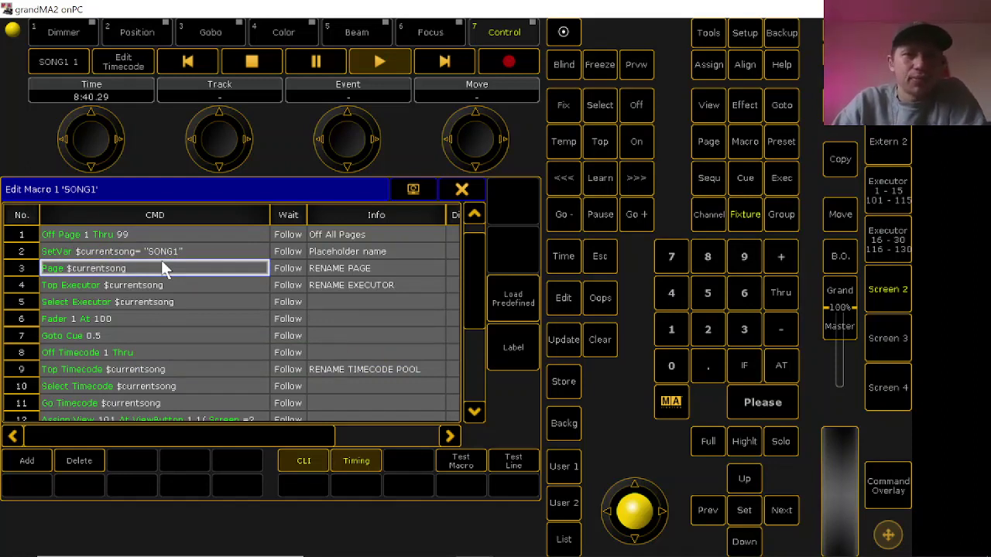
pyautogui.click(163, 268)
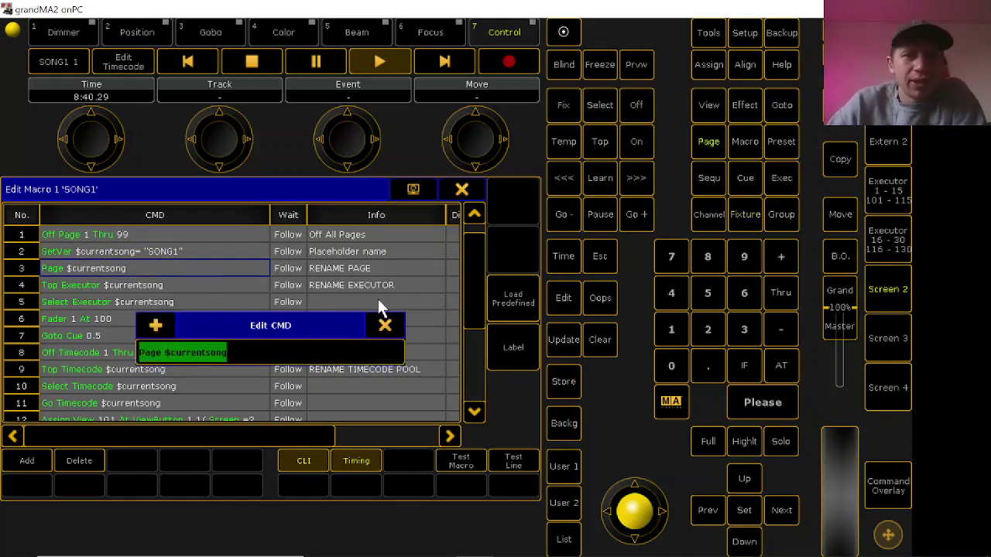
pyautogui.click(381, 327)
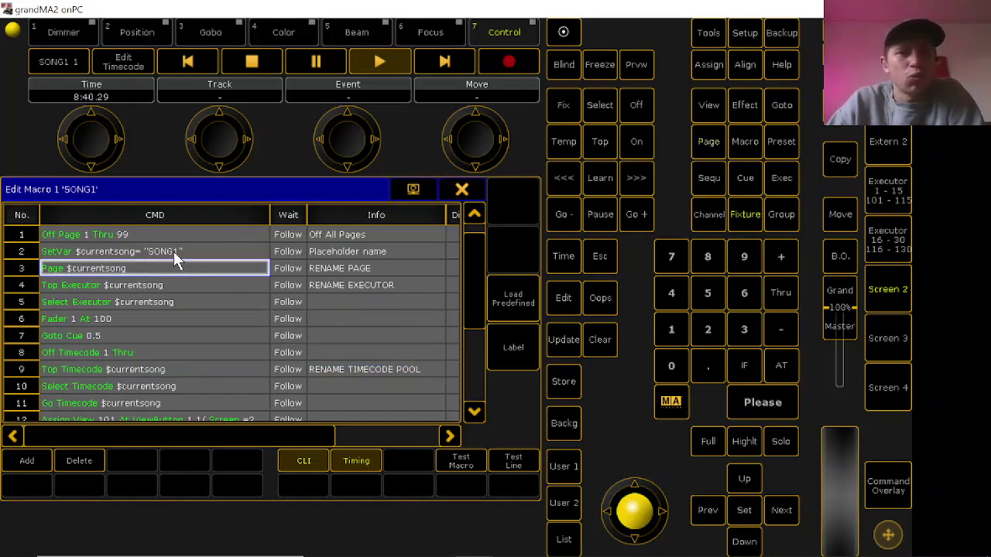
# Check the RENAME PAGE note of macro line 3 against the page names on Screen 3, and return to the macro editor.
pyautogui.click(366, 272)
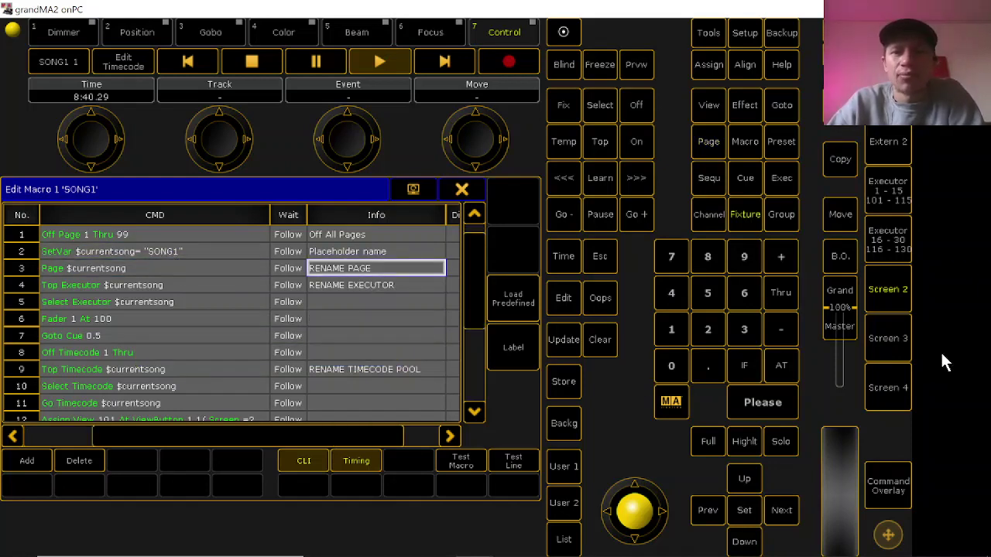
pyautogui.click(887, 342)
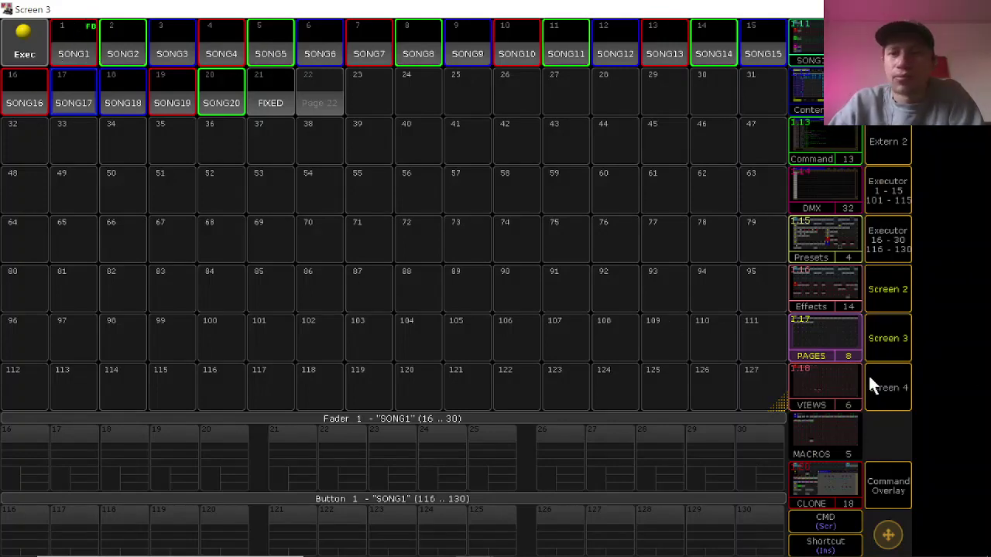
pyautogui.click(832, 335)
pyautogui.click(902, 332)
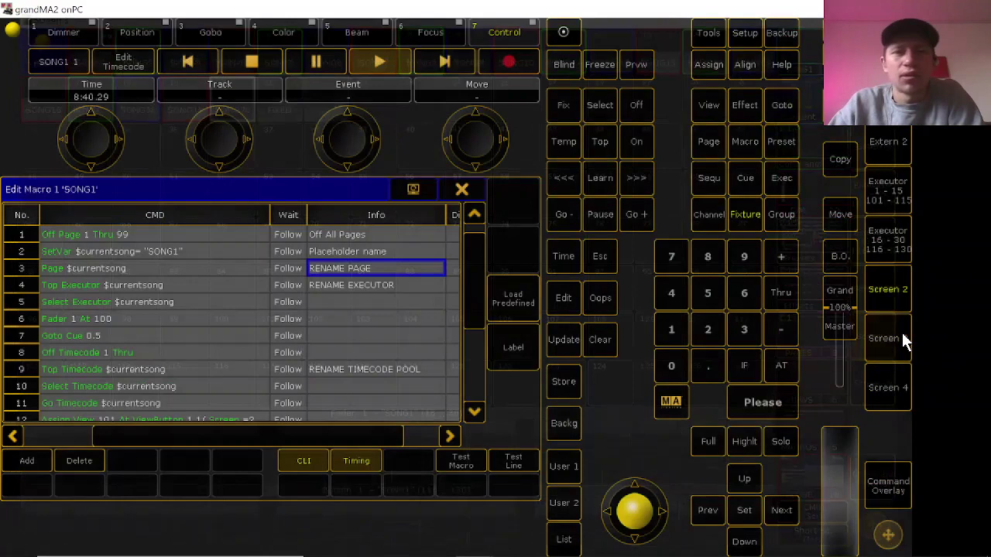
# Examine the Top Executor line and its RENAME EXECUTOR note, view executors 1 to 15, and return to the Select Executor line.
pyautogui.click(192, 291)
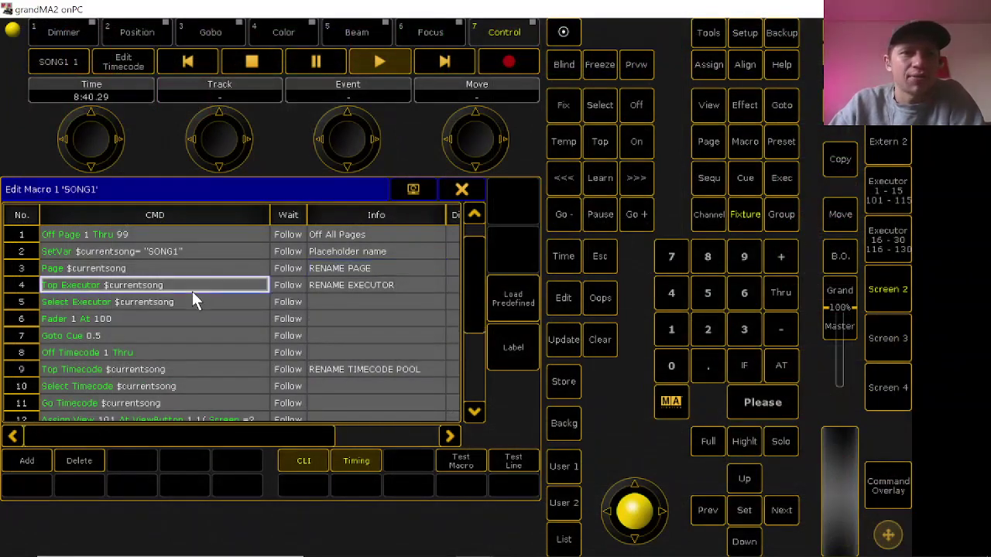
pyautogui.click(355, 288)
pyautogui.click(904, 182)
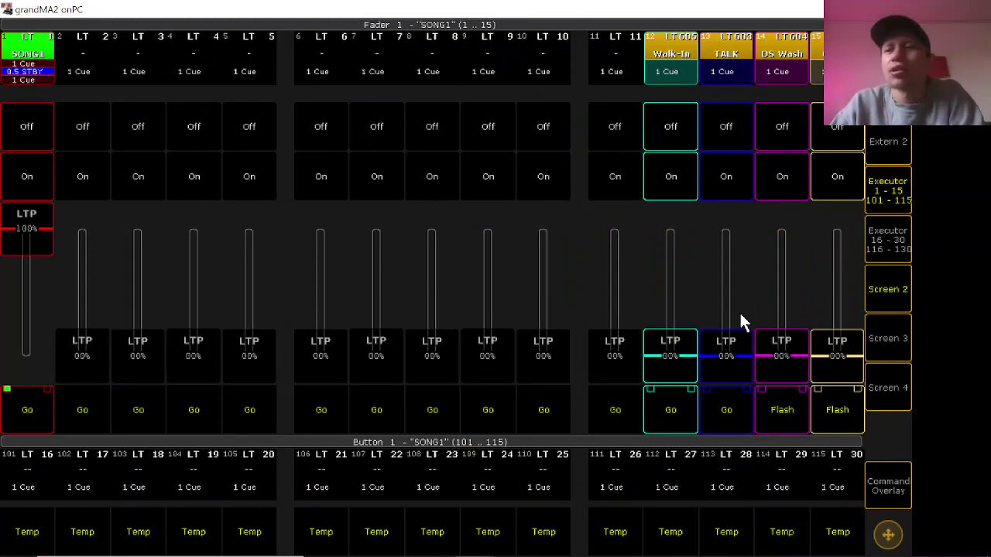
pyautogui.click(892, 187)
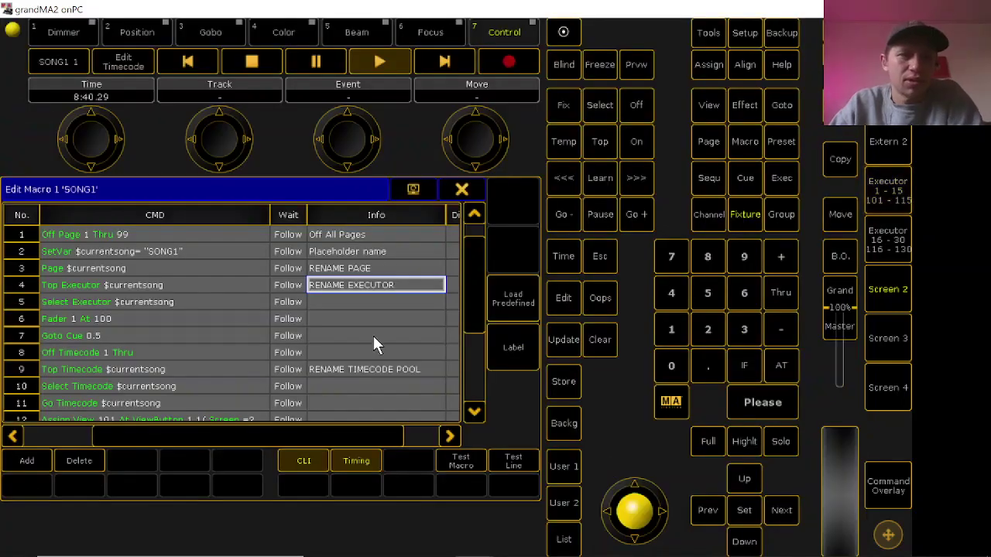
pyautogui.click(256, 299)
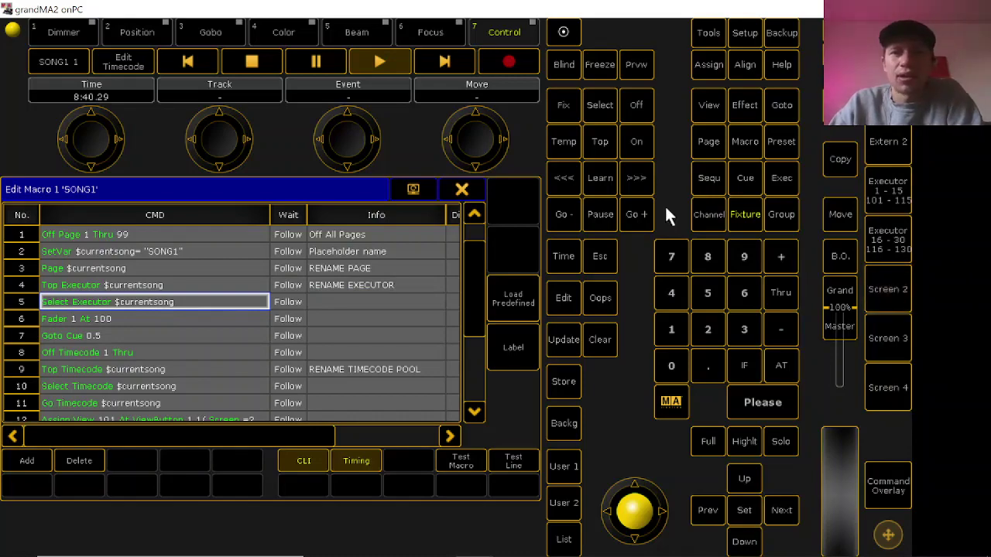
# Close the SONG1 macro editor and look through Screens 2, 3 and 4, ending on Screen 2.
pyautogui.click(460, 187)
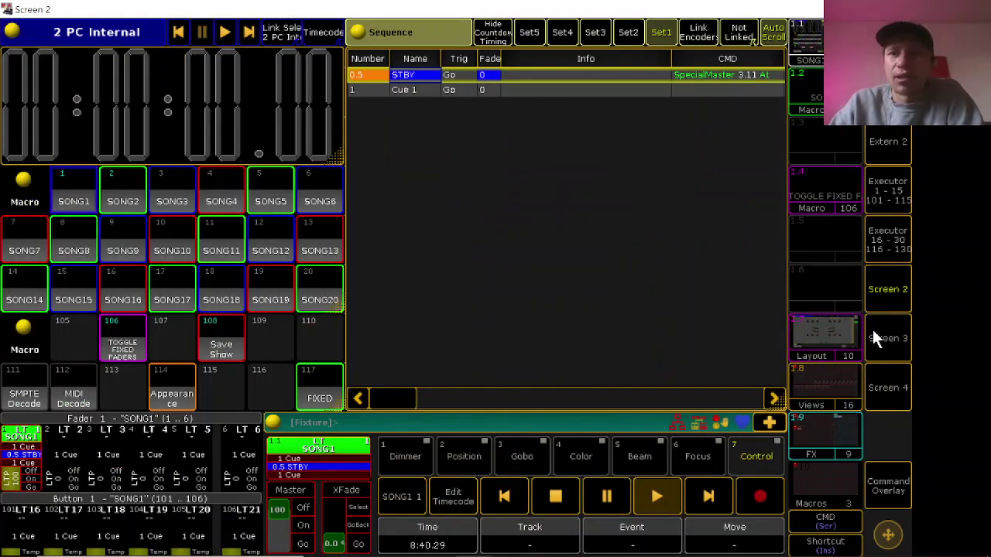
pyautogui.click(877, 301)
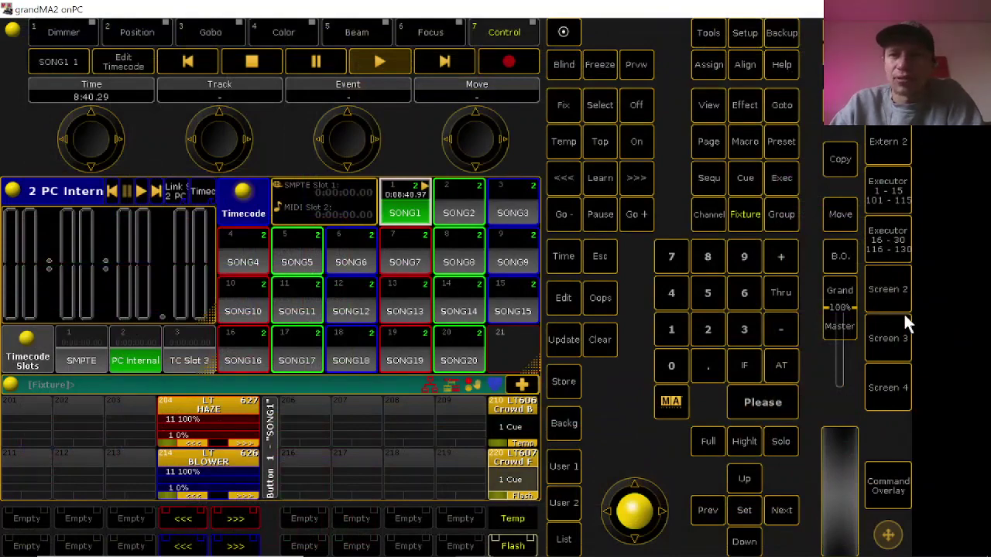
pyautogui.click(887, 338)
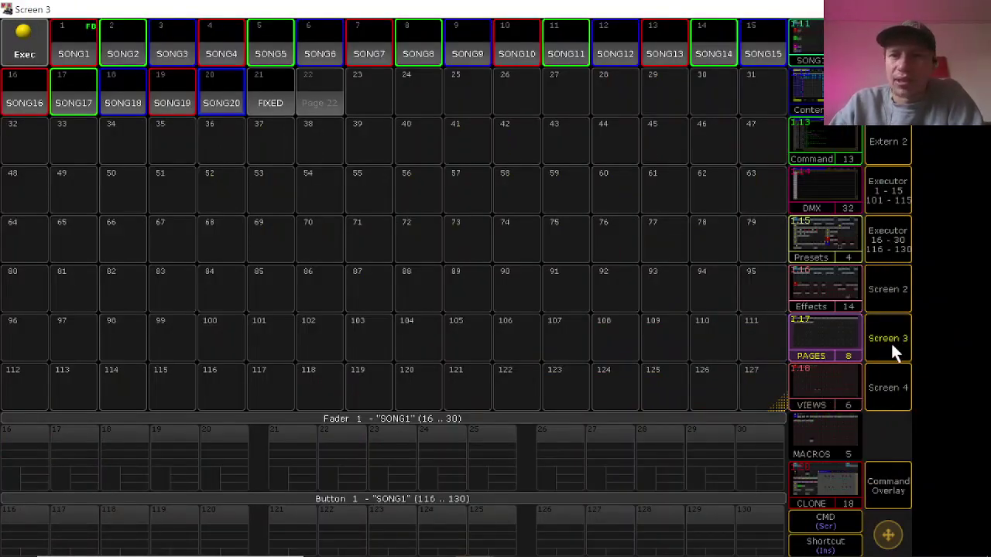
pyautogui.click(891, 340)
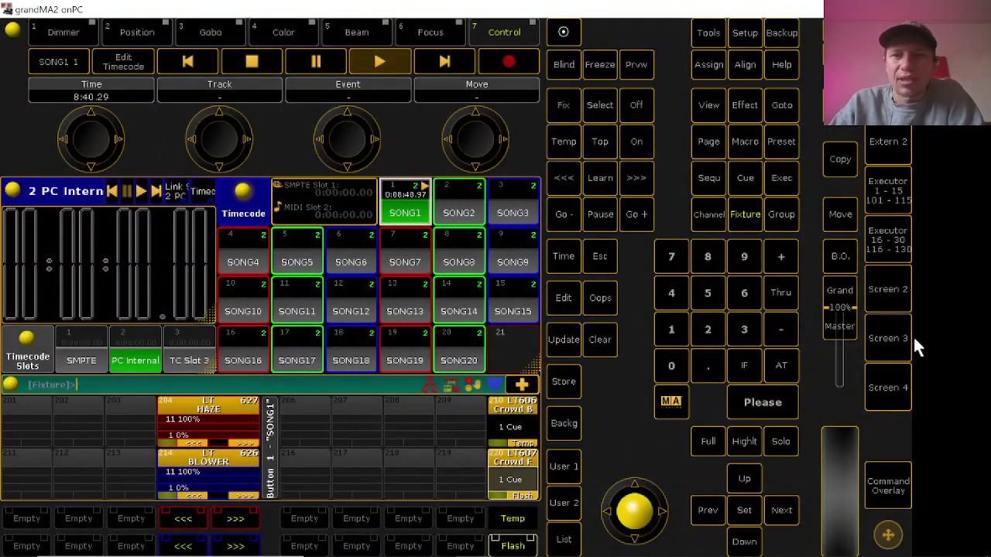
pyautogui.click(887, 390)
pyautogui.click(887, 389)
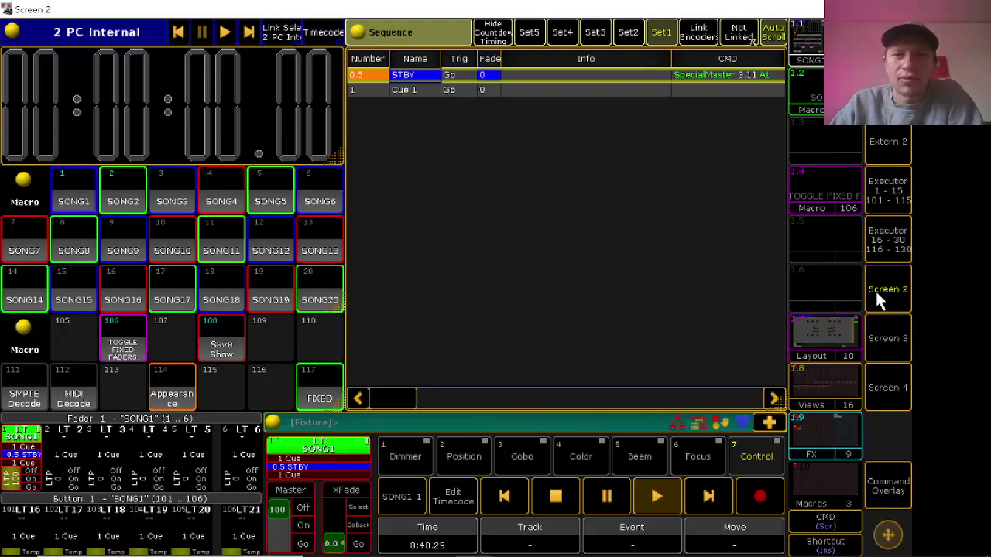
pyautogui.click(876, 290)
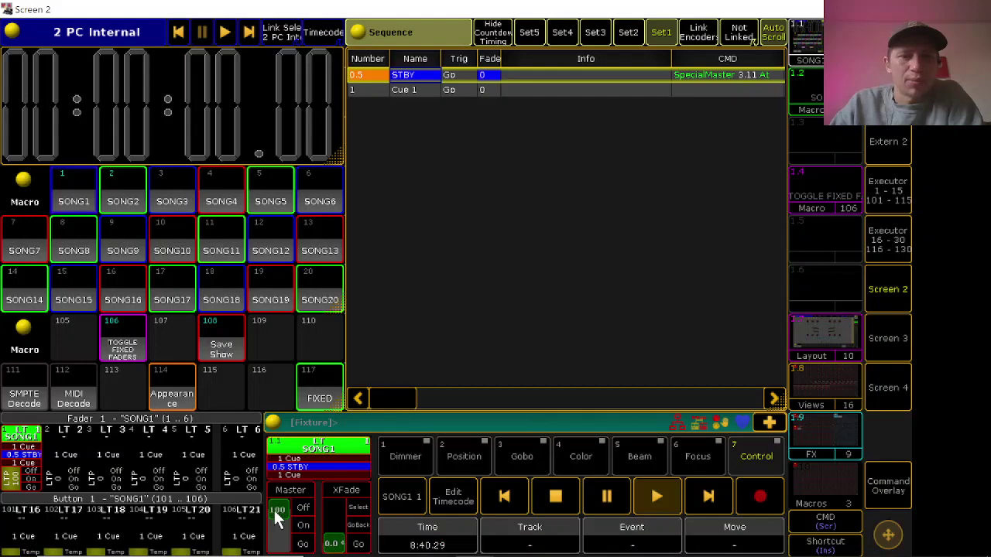
# Reopen the SONG1 macro for editing and examine its Select Executor, Fader 1 At 100 and Goto Cue 0.5 lines.
pyautogui.rightClick(80, 192)
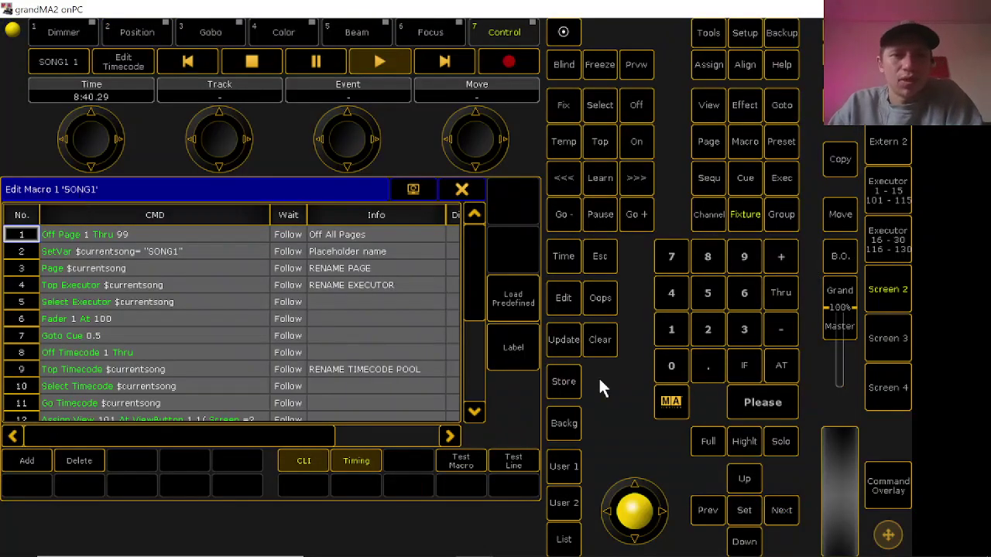
pyautogui.click(191, 302)
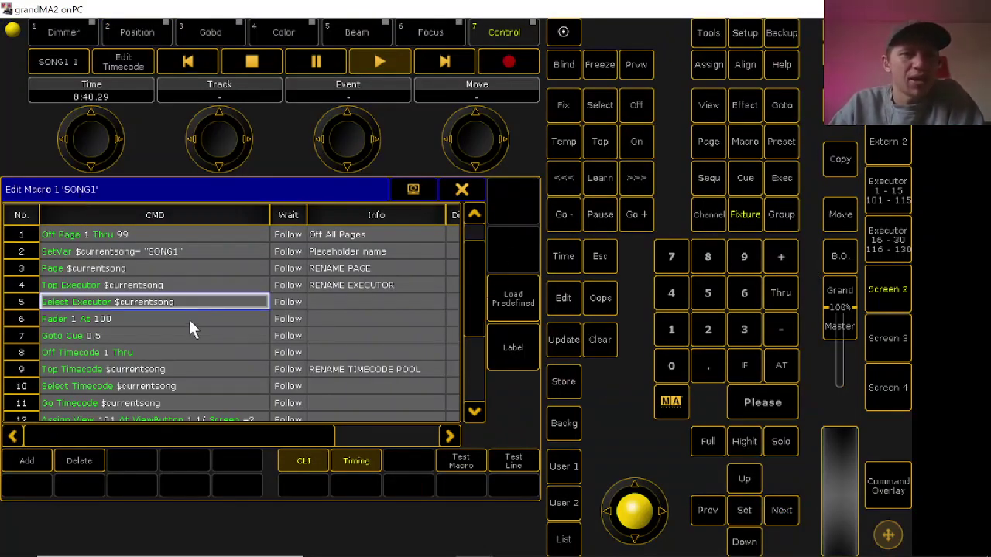
pyautogui.click(190, 320)
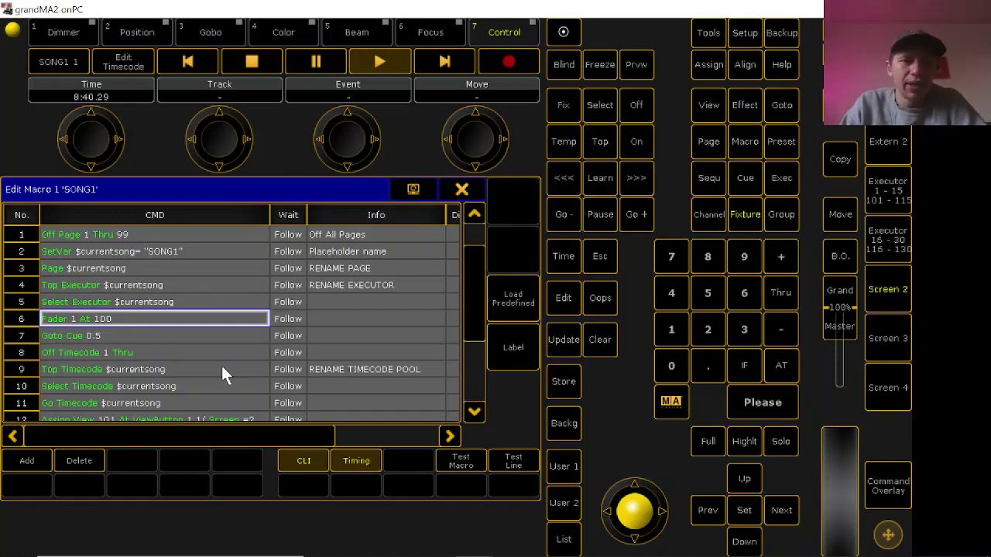
pyautogui.press('Down')
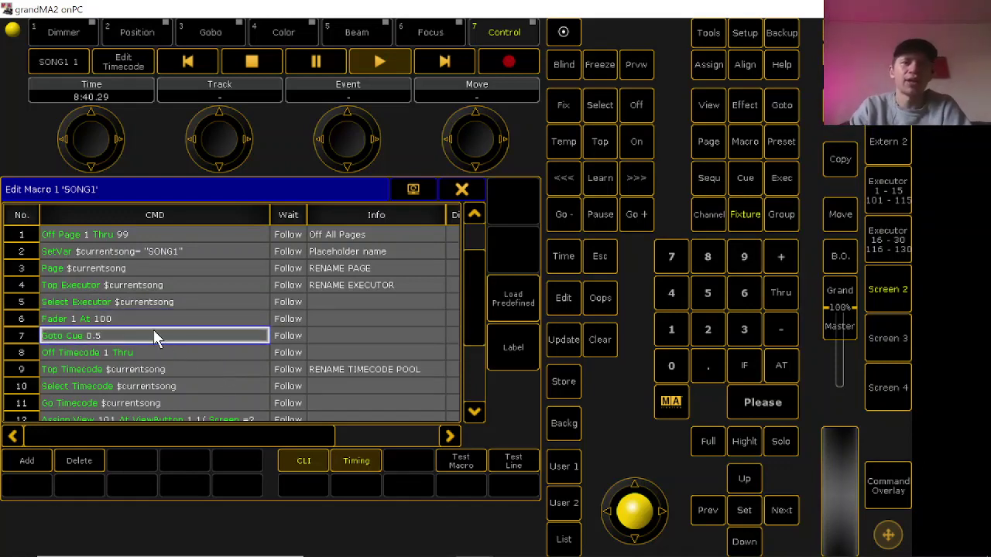
# Check the SONG1 fader and cue among executors 1 to 15, and close the macro editor from Screen 2.
pyautogui.click(888, 193)
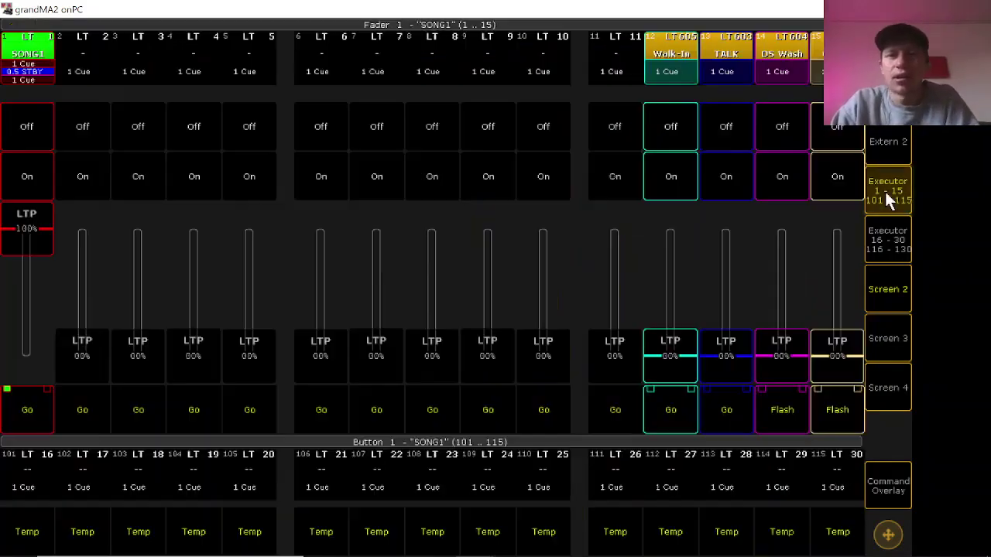
pyautogui.click(887, 286)
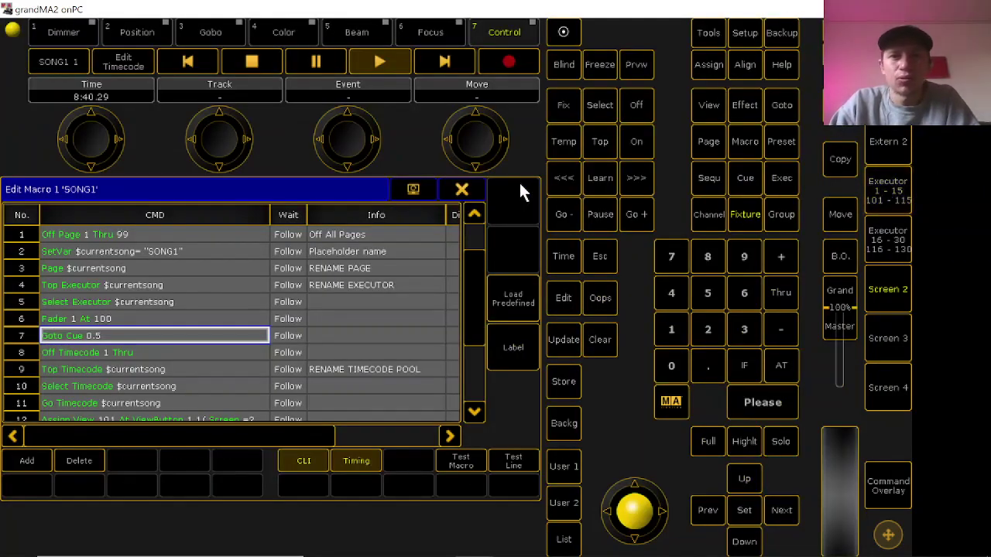
pyautogui.click(462, 188)
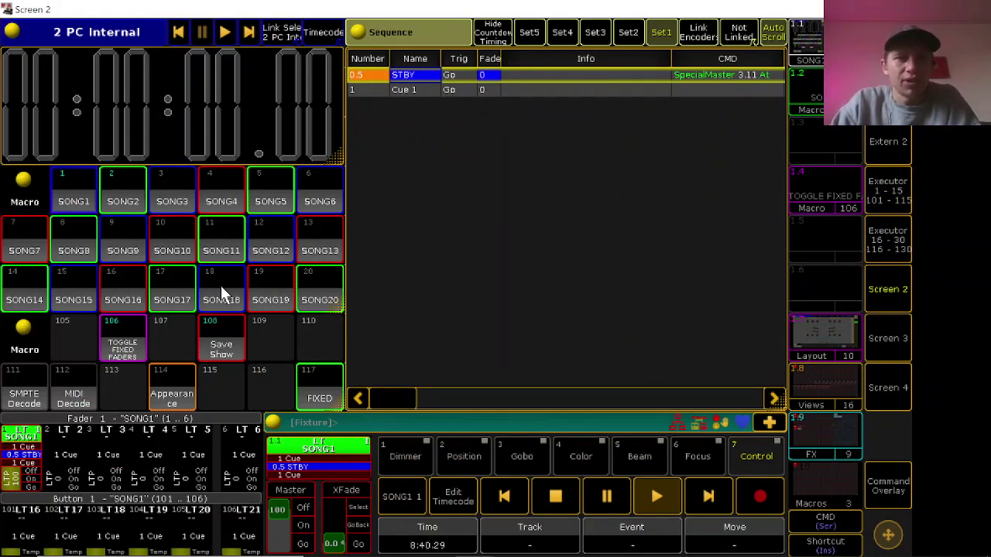
# Reopen the SONG1 macro and examine timecode lines 8 to 10, including the RENAME TIMECODE POOL note on line 9.
pyautogui.rightClick(72, 199)
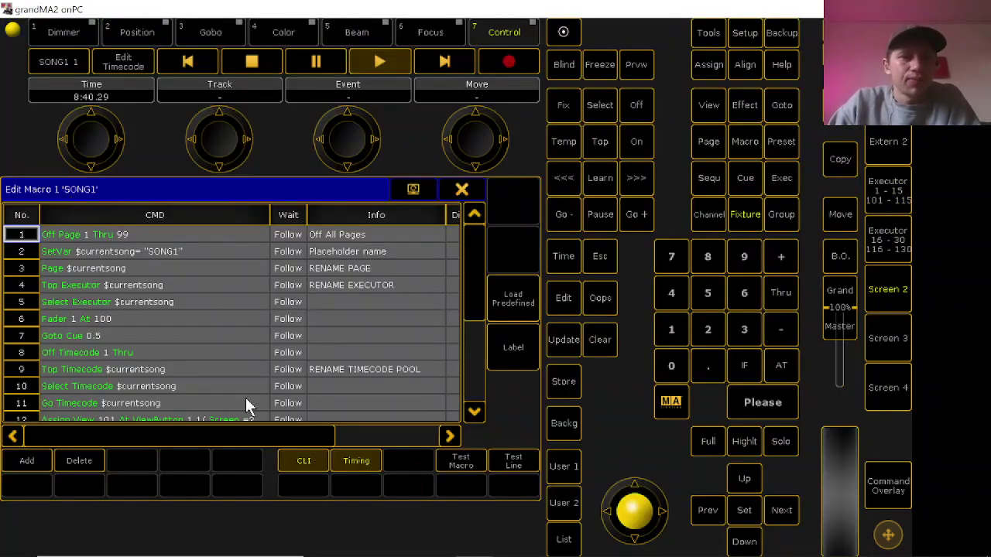
pyautogui.press('Down')
pyautogui.press('Down')
pyautogui.press('Down')
pyautogui.press('Down')
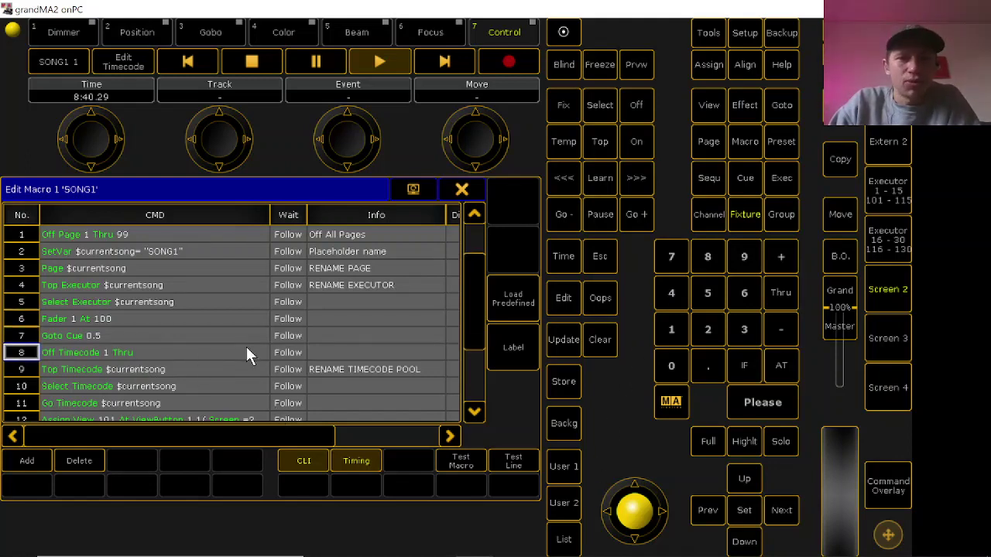
pyautogui.press('Down')
pyautogui.press('Down')
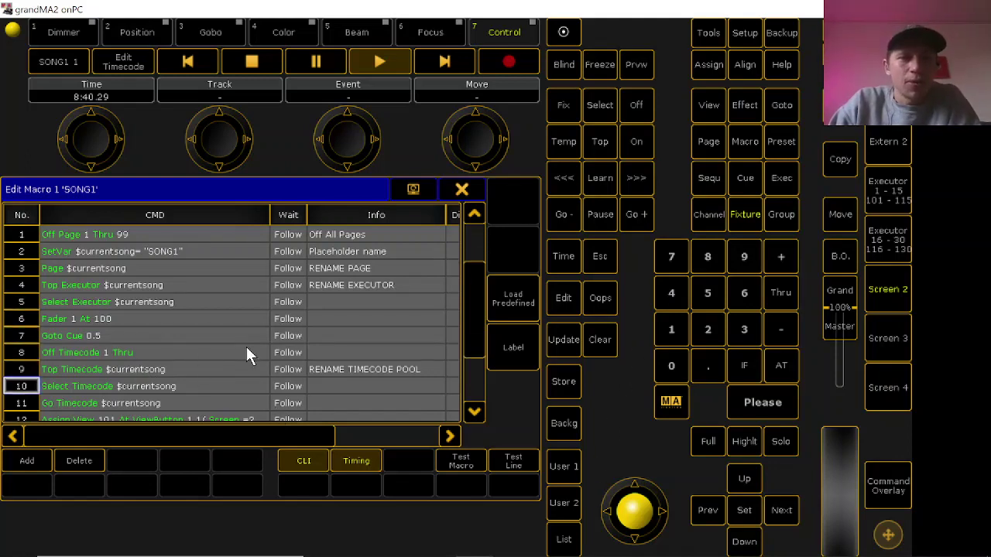
pyautogui.click(167, 369)
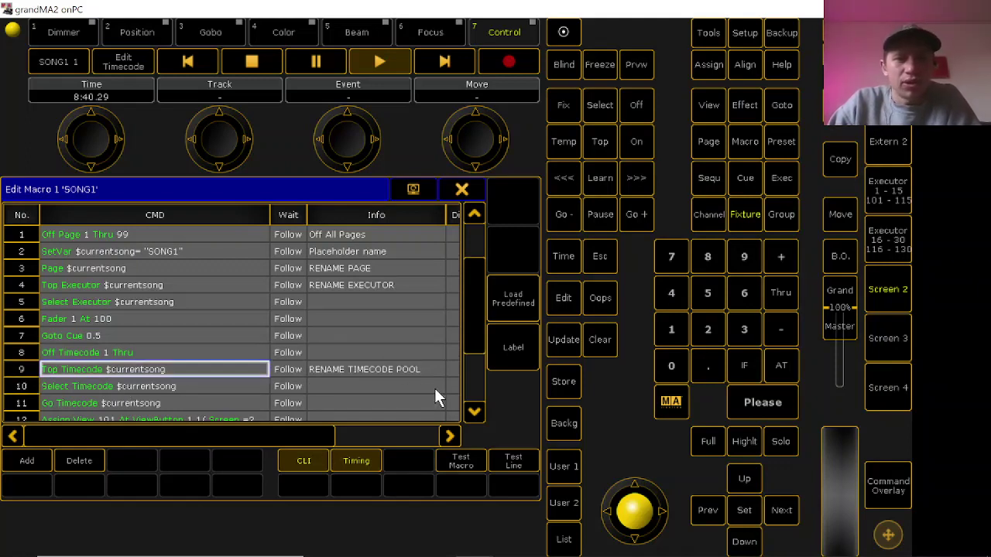
pyautogui.click(372, 369)
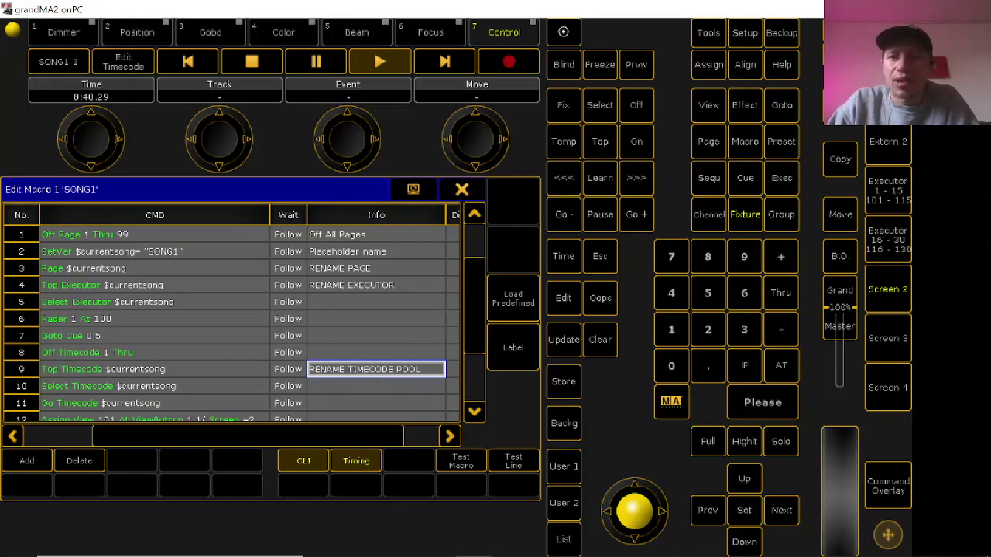
# Close the macro editor, look at the song names in the timecode pool, and return to Screen 2.
pyautogui.click(461, 189)
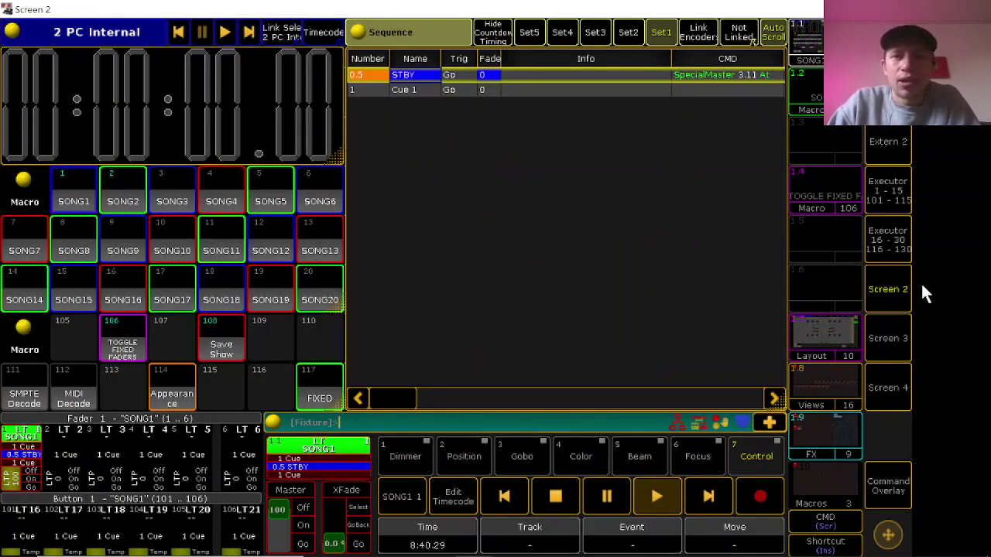
pyautogui.click(887, 297)
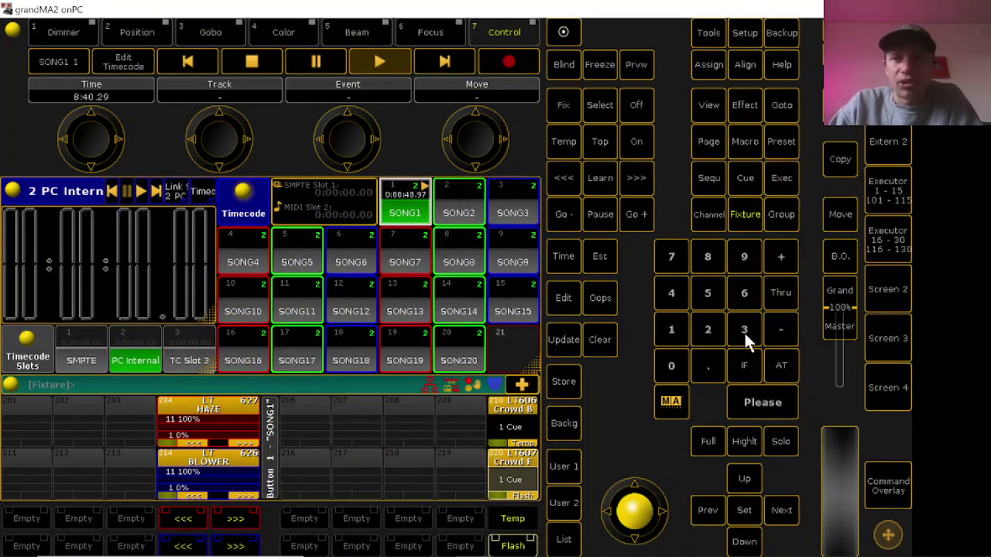
pyautogui.click(879, 287)
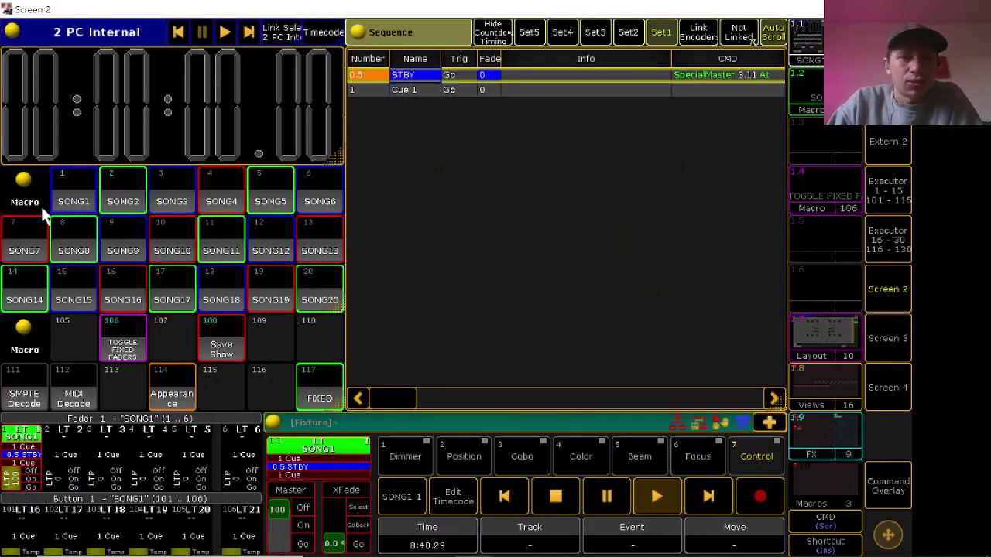
# Reopen the SONG1 macro and examine the Select Timecode and Go Timecode lines.
pyautogui.rightClick(61, 190)
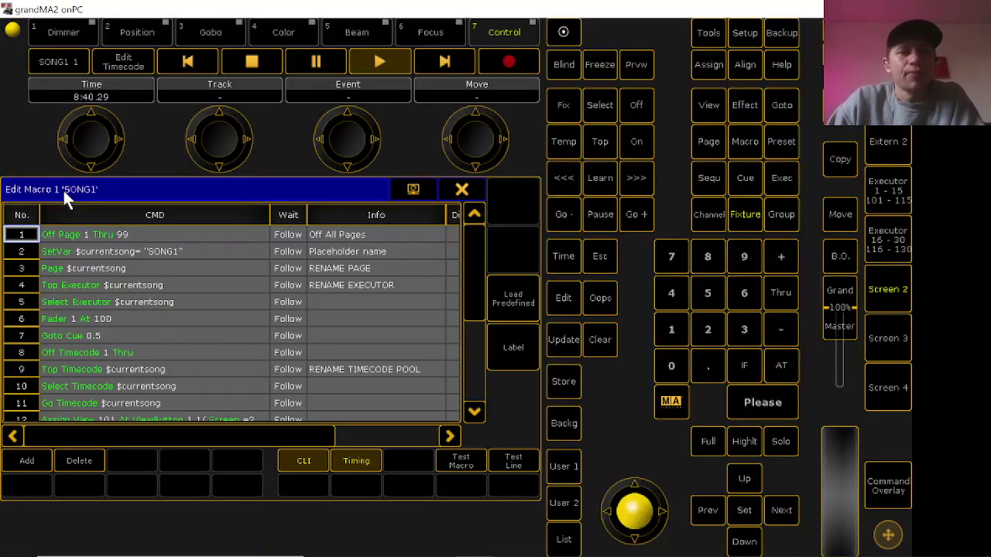
pyautogui.scroll(-3, 379, 373)
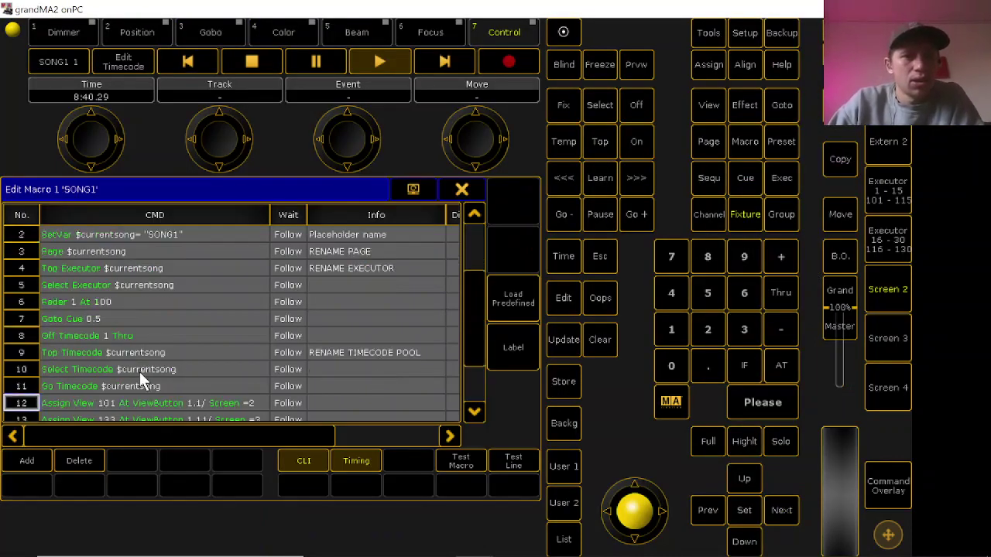
pyautogui.click(139, 372)
pyautogui.click(150, 388)
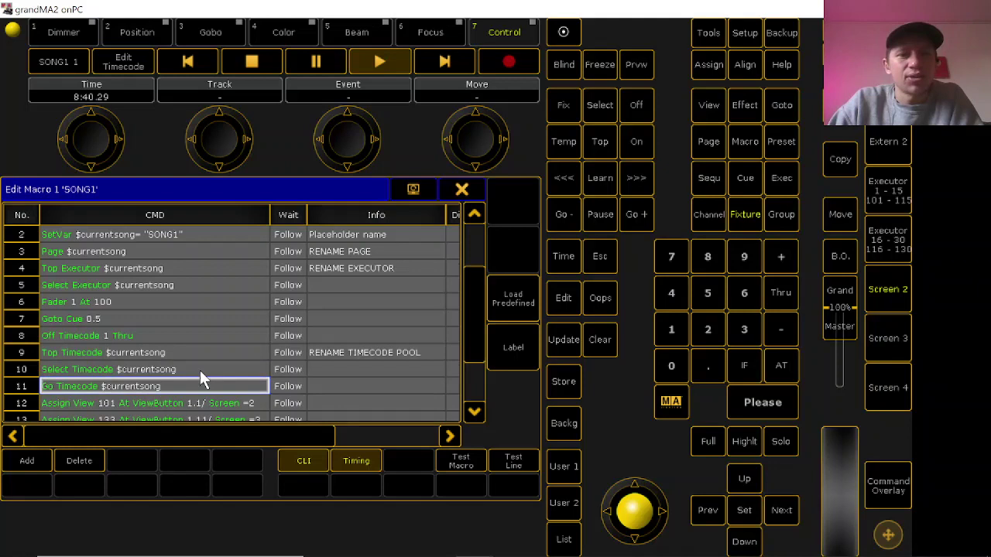
# Examine macro lines 12 and 13, which assign view 101 to Screen 2 and view 133 to Screen 3.
pyautogui.scroll(-3, 199, 370)
pyautogui.click(157, 354)
pyautogui.click(168, 373)
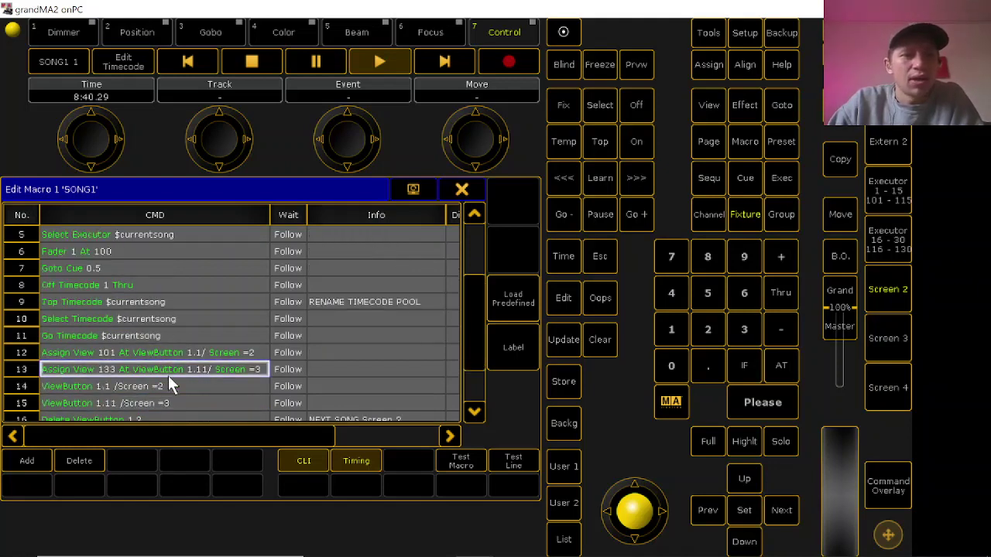
pyautogui.click(143, 354)
pyautogui.click(126, 368)
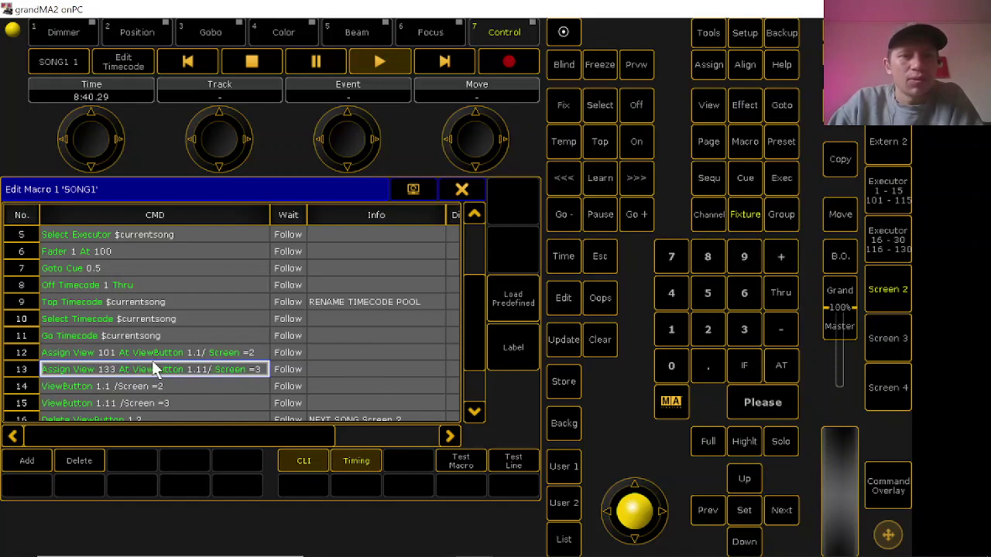
pyautogui.click(86, 354)
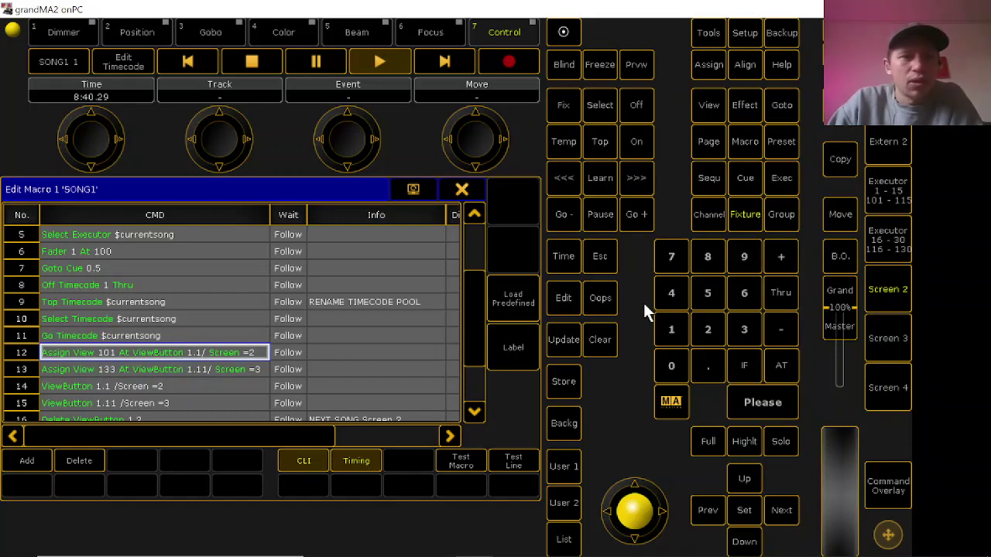
pyautogui.click(95, 372)
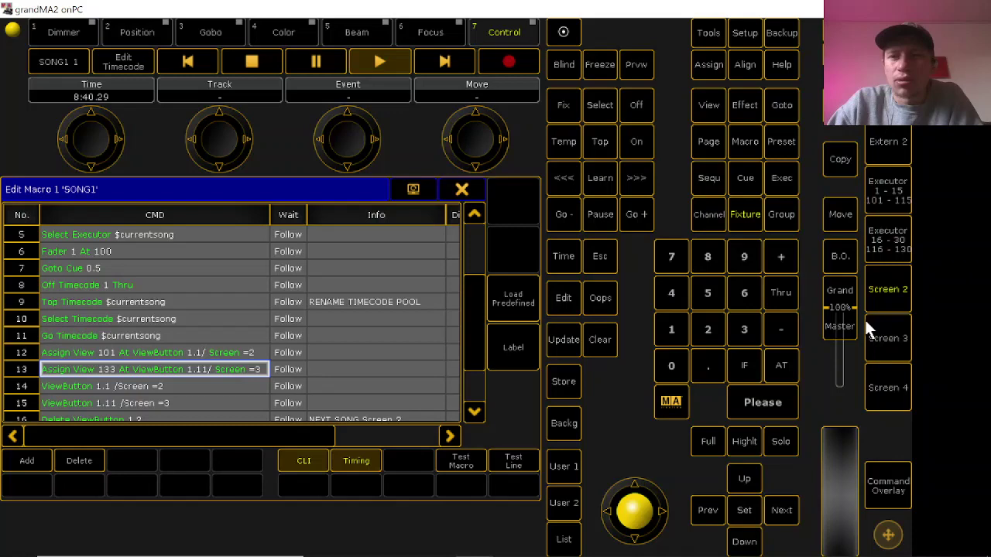
# Close the macro editor and inspect the view pool on Screen 2 and the pages on Screen 3, ending on Screen 2.
pyautogui.click(461, 189)
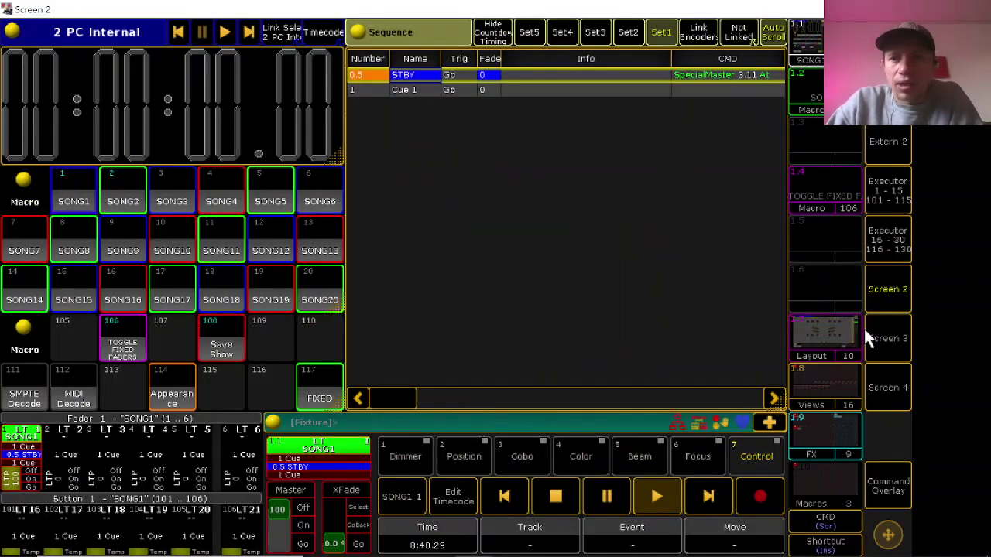
pyautogui.click(845, 383)
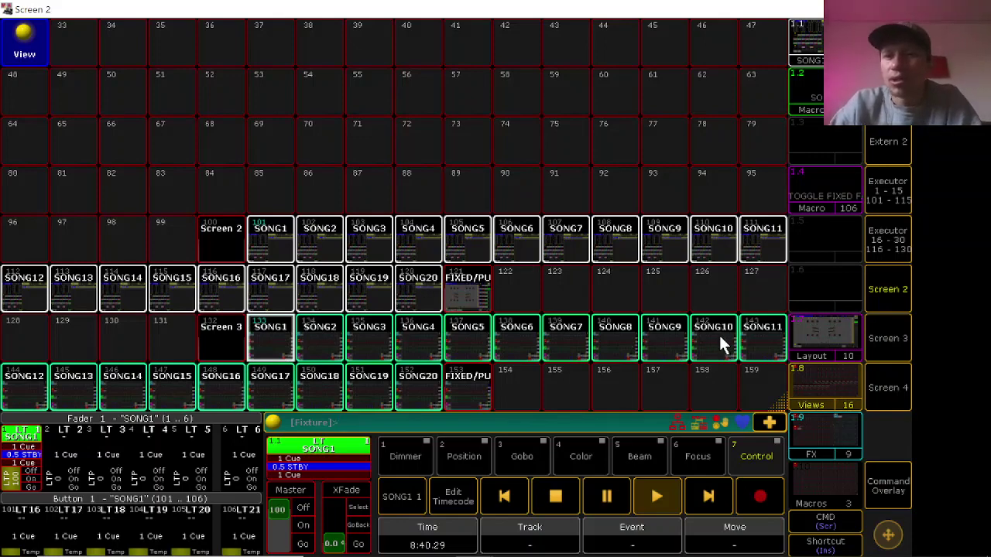
pyautogui.click(910, 335)
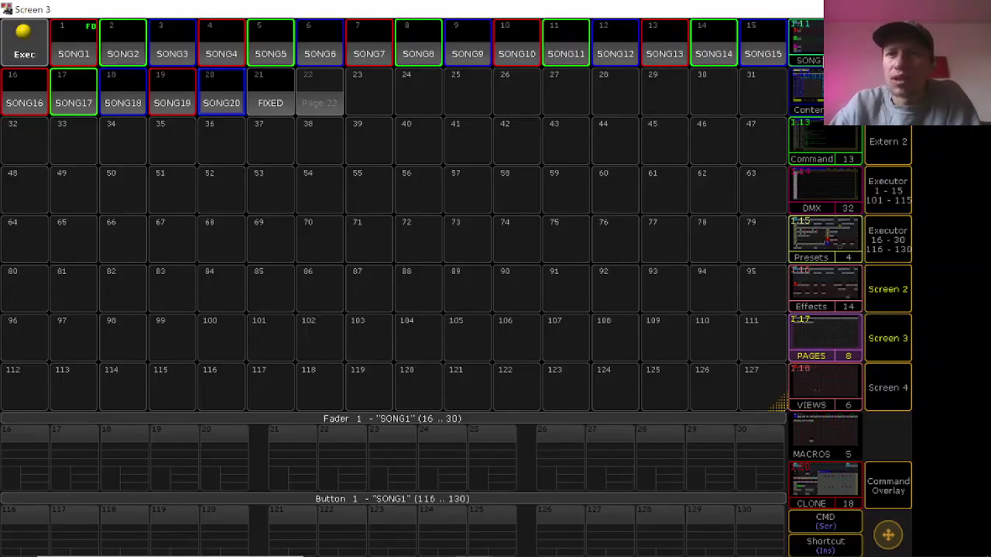
pyautogui.click(901, 348)
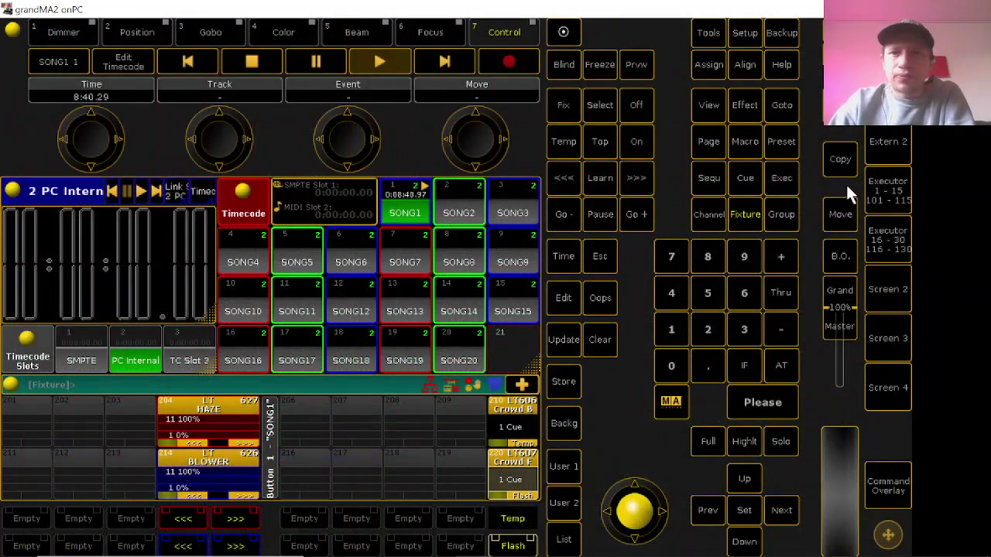
pyautogui.click(887, 288)
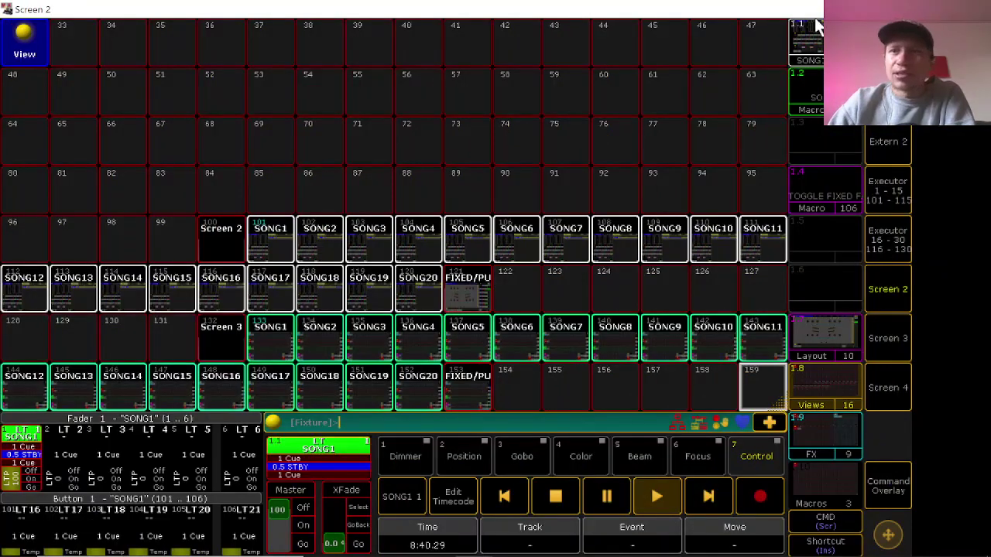
# Restore the SONG1 view on Screen 2, and open the SONG1 macro to review its ViewButton lines through line 19.
pyautogui.click(816, 27)
pyautogui.rightClick(75, 178)
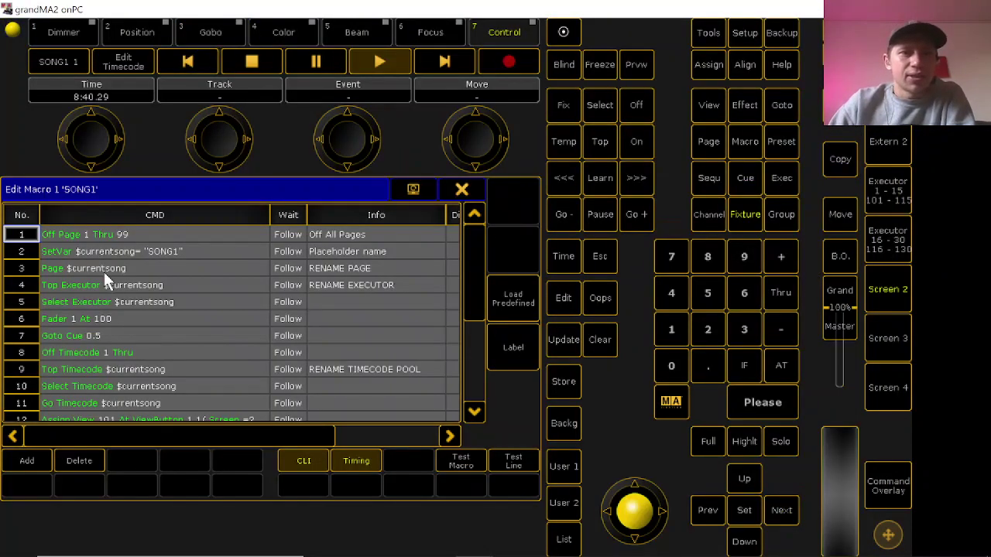
pyautogui.scroll(-10, 217, 329)
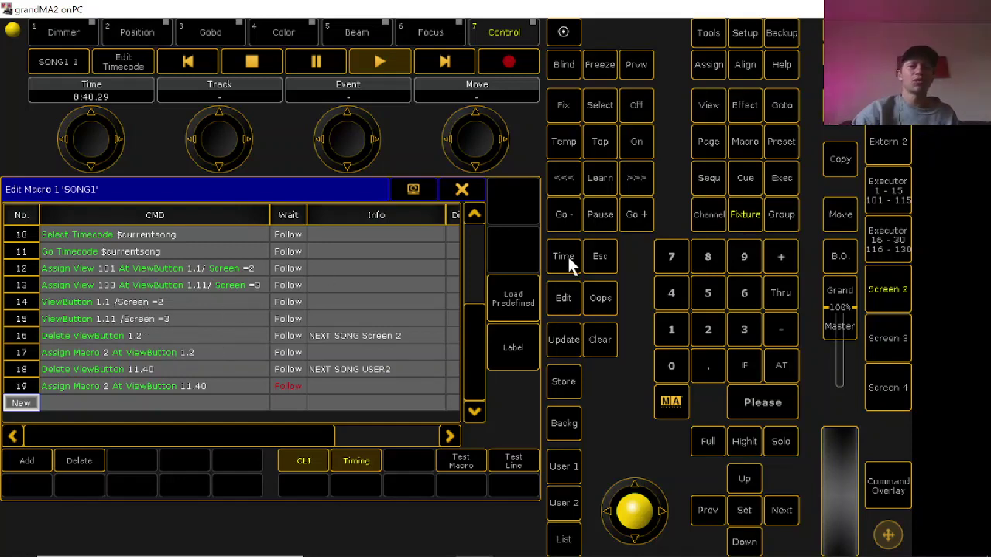
# Close the macro editor, view the SONG1 pools on Screen 3, and return to Screen 2.
pyautogui.click(461, 189)
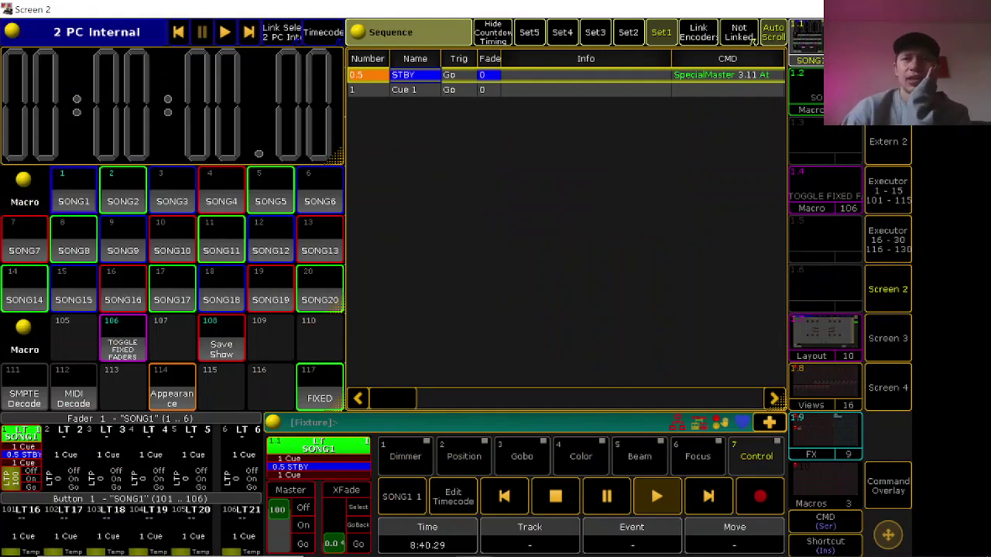
pyautogui.click(889, 341)
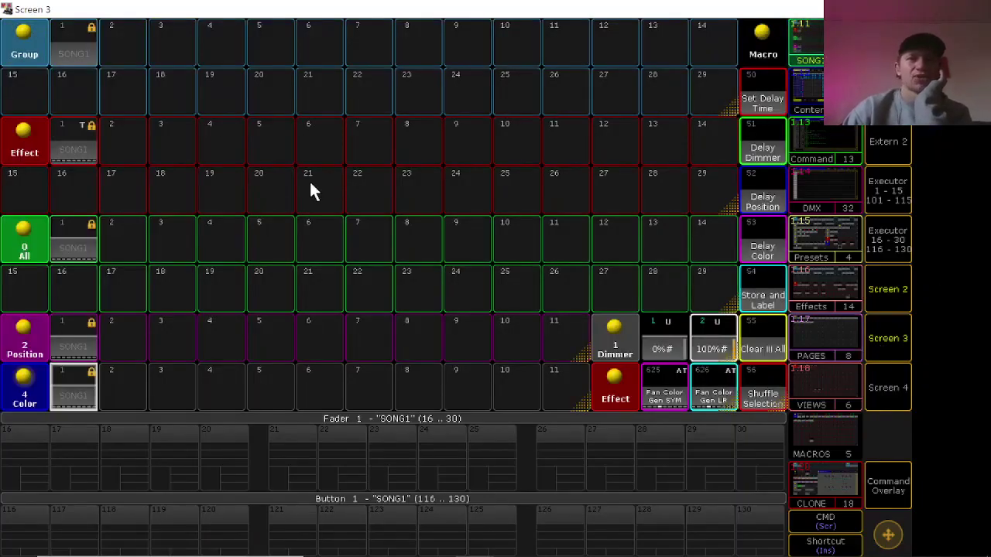
pyautogui.click(883, 298)
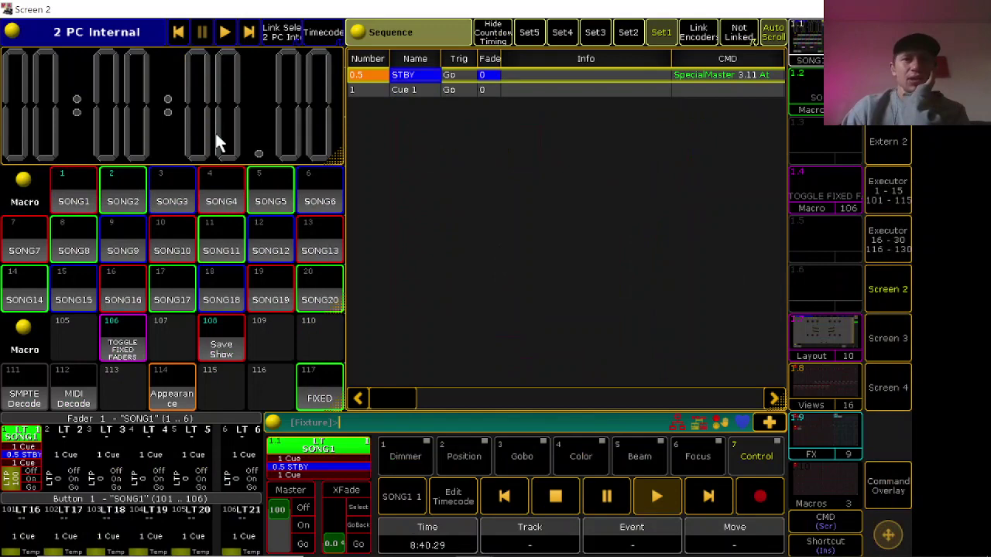
# Reopen the SONG1 macro and review the NEXT SONG lines that delete view buttons and assign macro 2.
pyautogui.rightClick(85, 207)
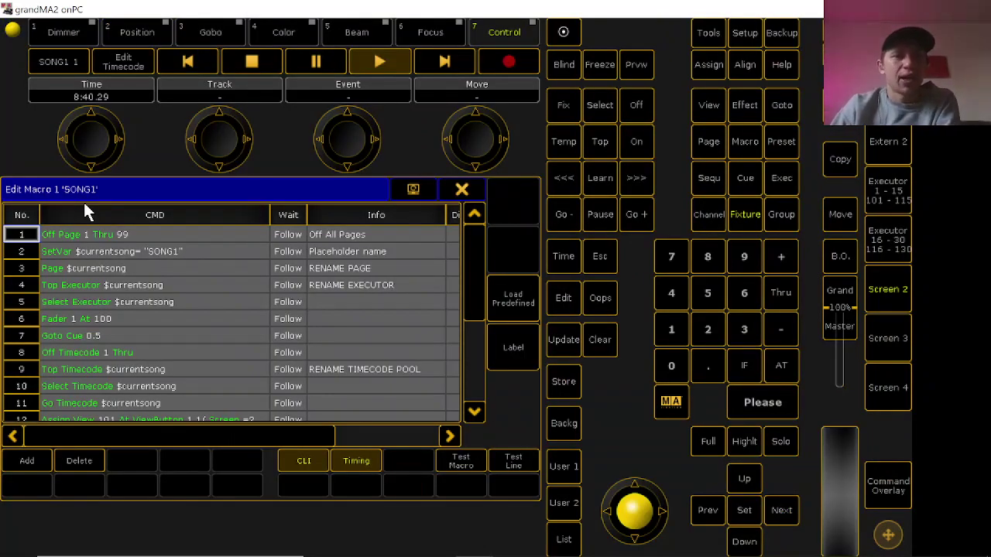
pyautogui.scroll(-7, 122, 306)
pyautogui.scroll(-10, 122, 306)
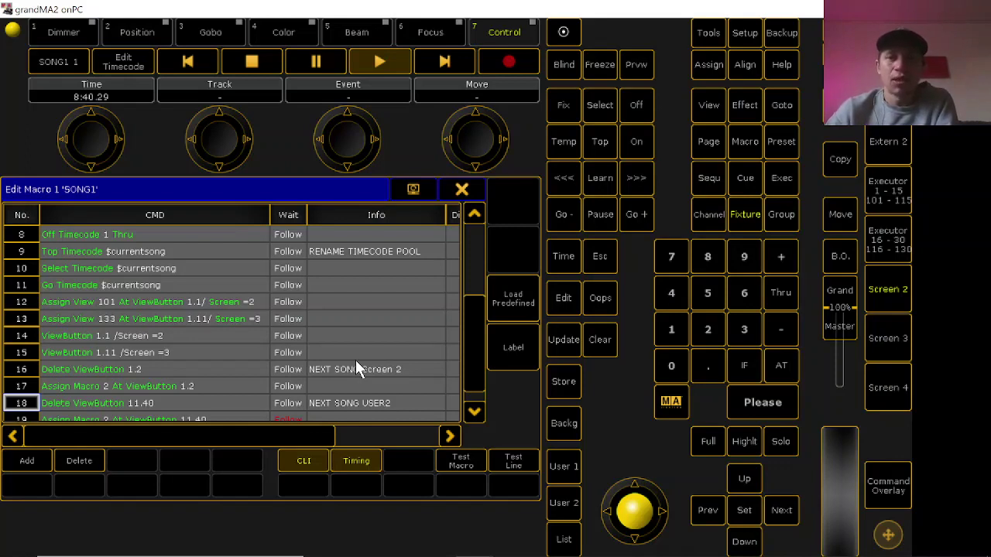
pyautogui.scroll(-1, 355, 362)
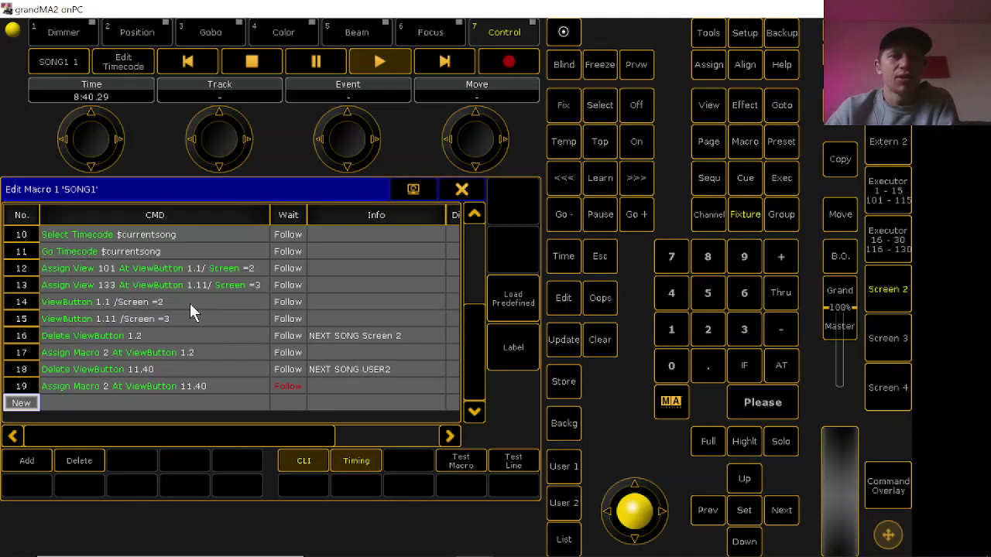
# Review the SONG1 macro's ViewButton lines 14 and 15 and the NEXT SONG lines 16 and 17.
pyautogui.click(236, 299)
pyautogui.click(230, 321)
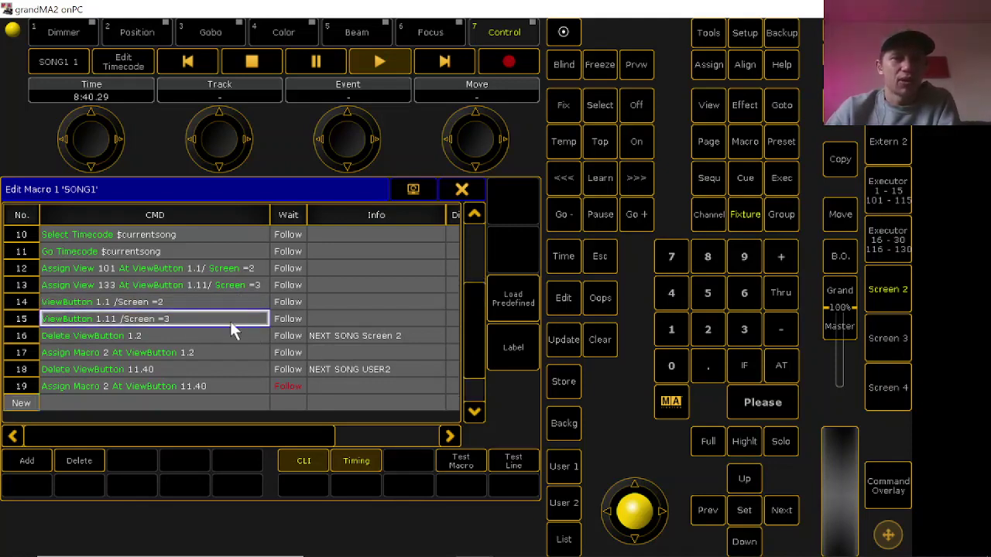
pyautogui.click(344, 339)
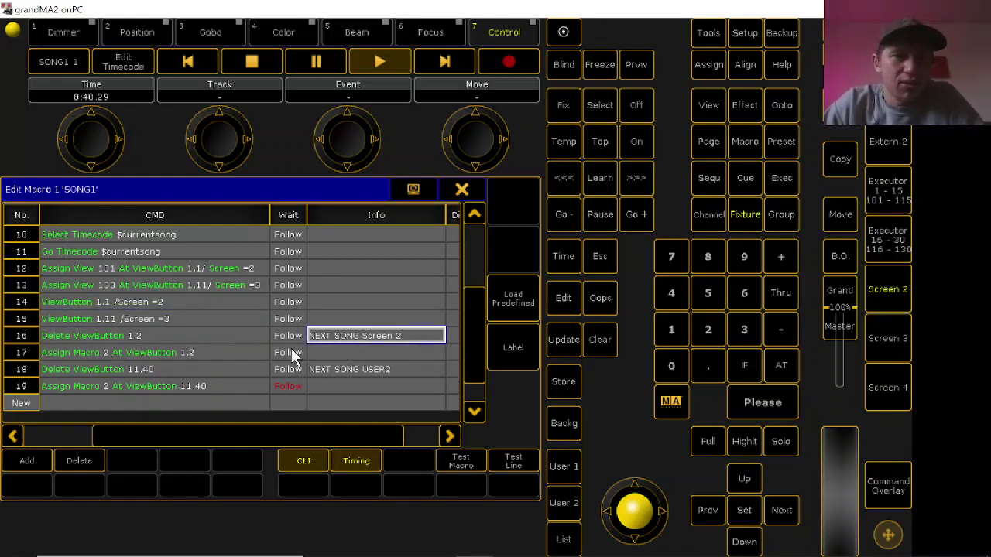
pyautogui.click(245, 336)
pyautogui.click(249, 352)
pyautogui.click(250, 321)
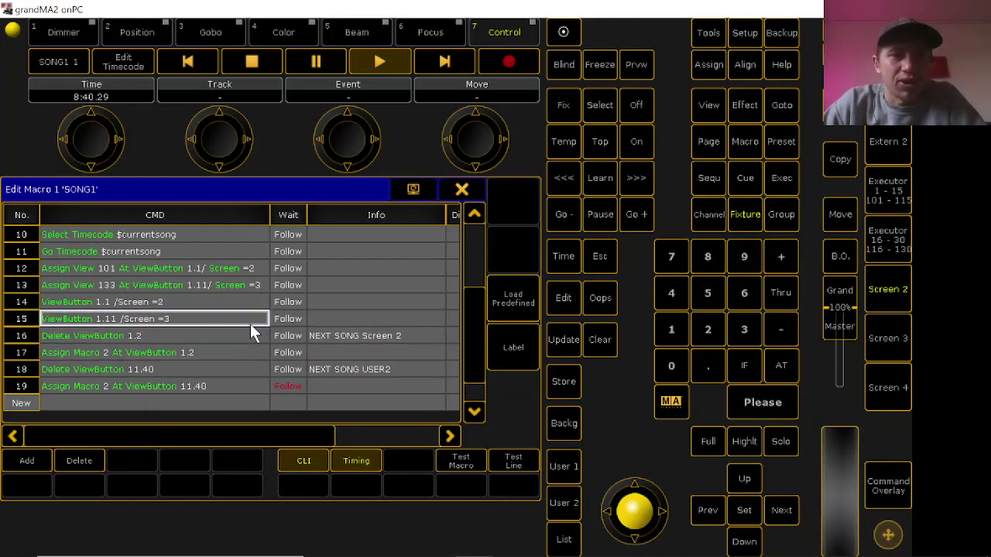
pyautogui.click(251, 307)
pyautogui.click(255, 315)
pyautogui.click(251, 308)
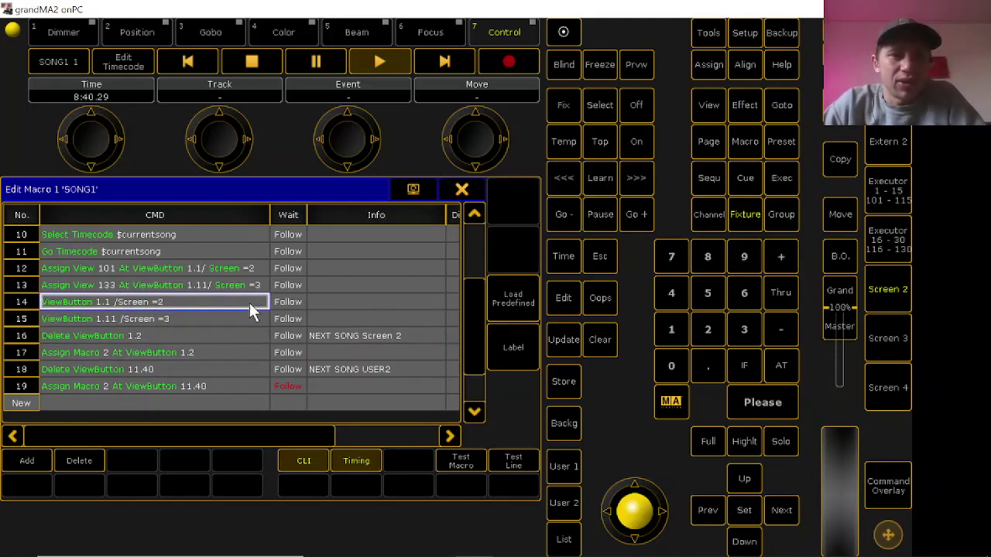
pyautogui.click(252, 316)
pyautogui.click(229, 336)
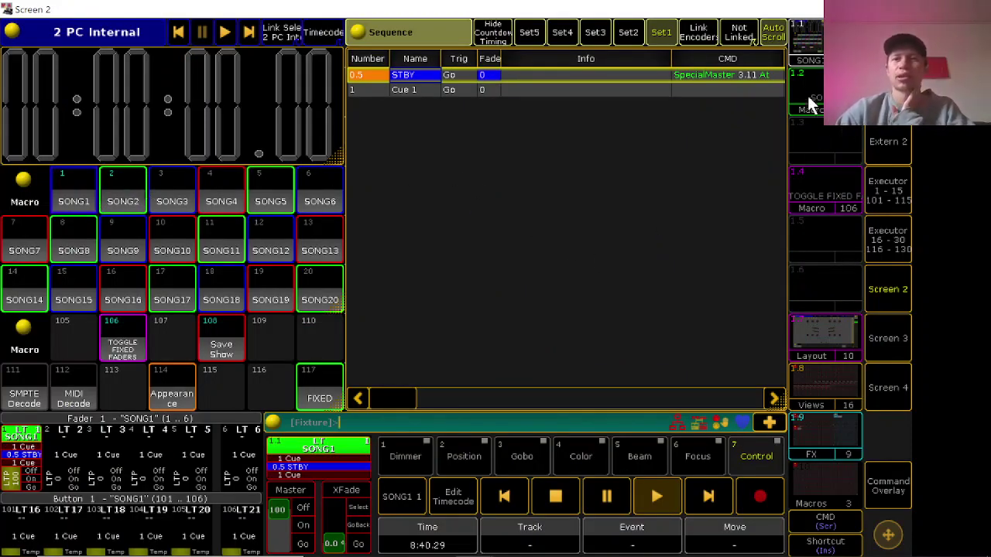
# Run the SONG2 and SONG1 macros to test switching, and review the SONG2 macro's lines through line 19.
pyautogui.click(142, 191)
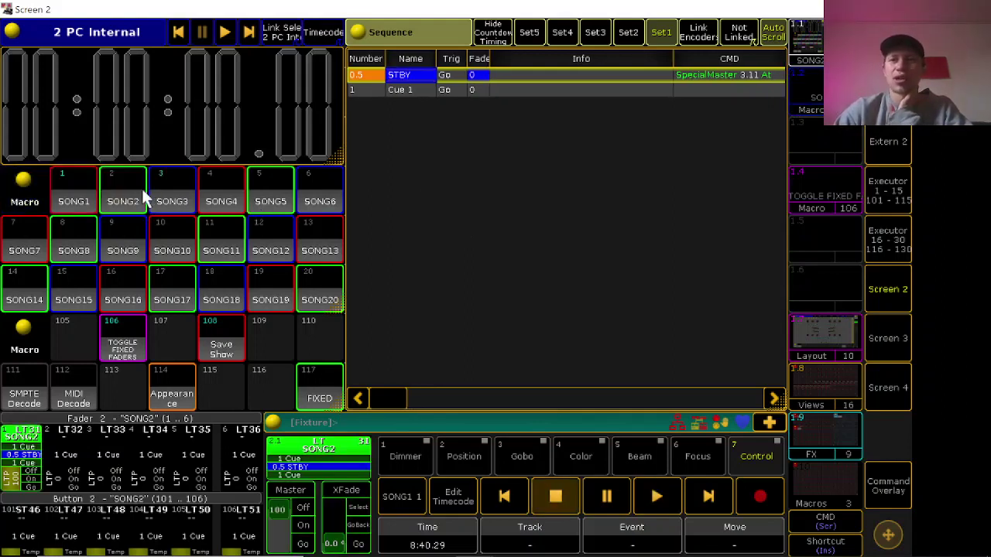
pyautogui.click(66, 186)
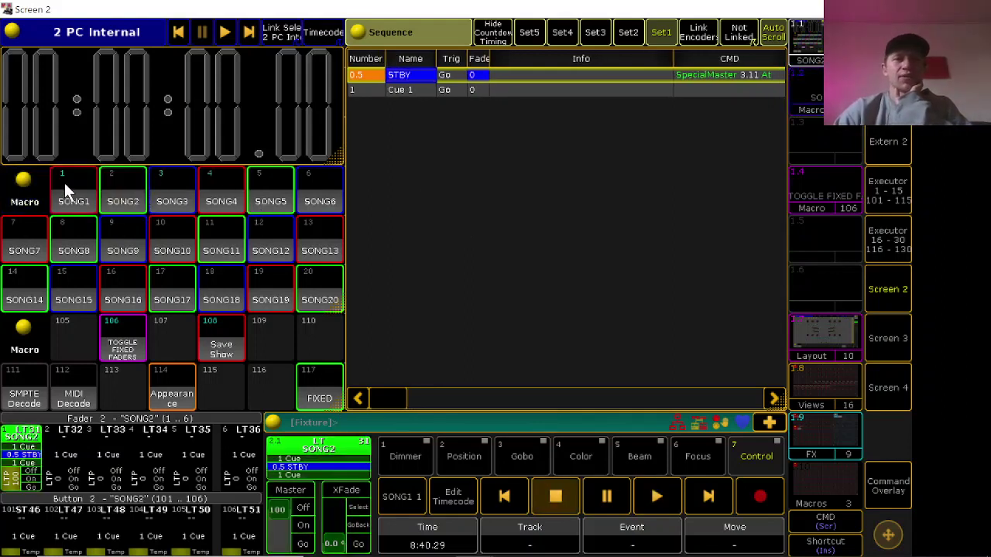
pyautogui.rightClick(122, 202)
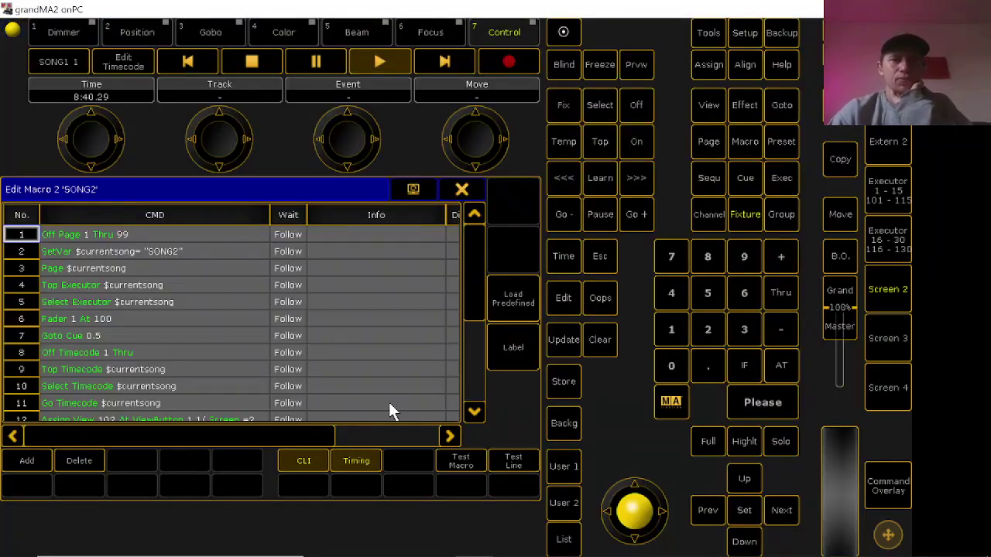
pyautogui.scroll(-8, 389, 406)
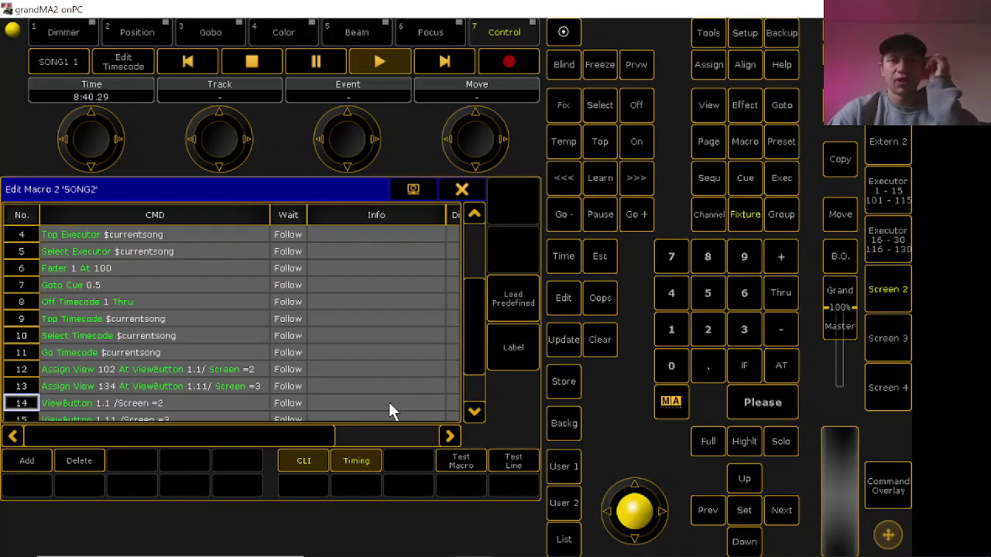
pyautogui.scroll(-6, 384, 346)
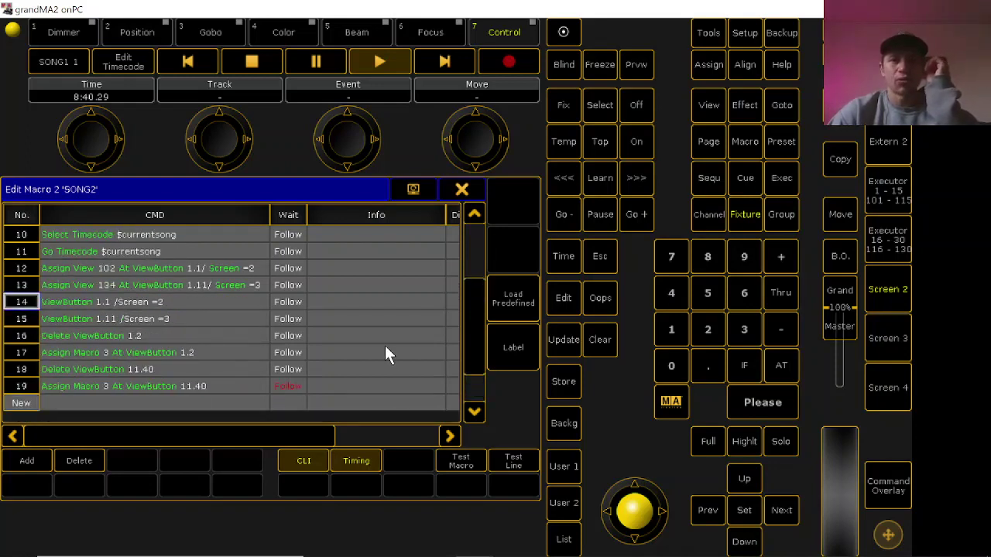
pyautogui.scroll(19, 385, 346)
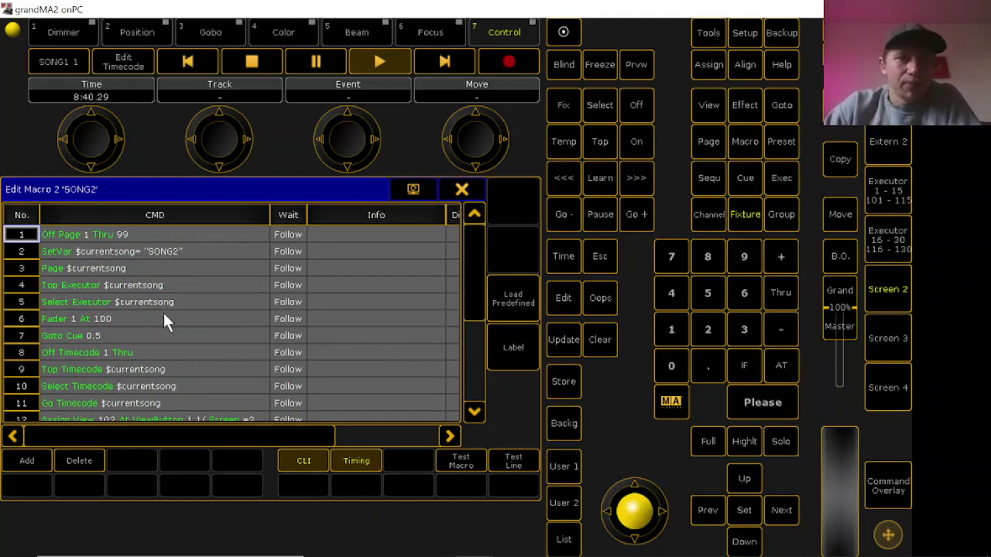
pyautogui.scroll(-19, 280, 321)
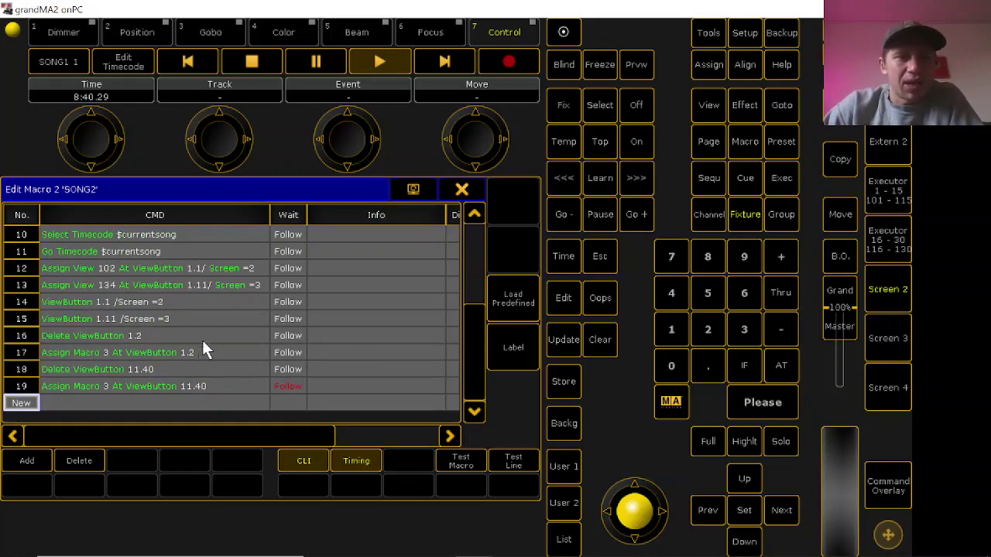
pyautogui.click(462, 191)
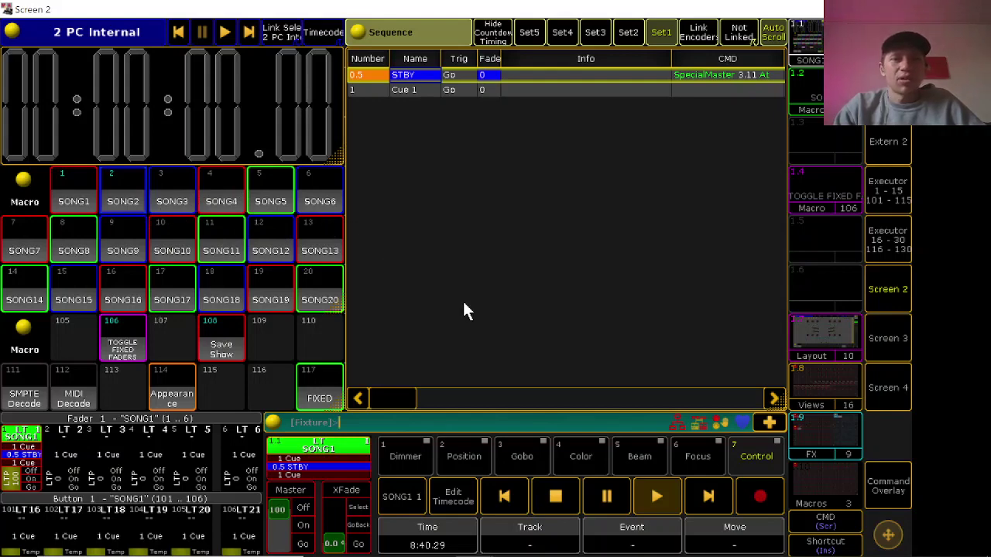
# Reopen the SONG1 macro and go through its Info entries down to line 19 without editing them.
pyautogui.rightClick(64, 183)
pyautogui.rightClick(319, 317)
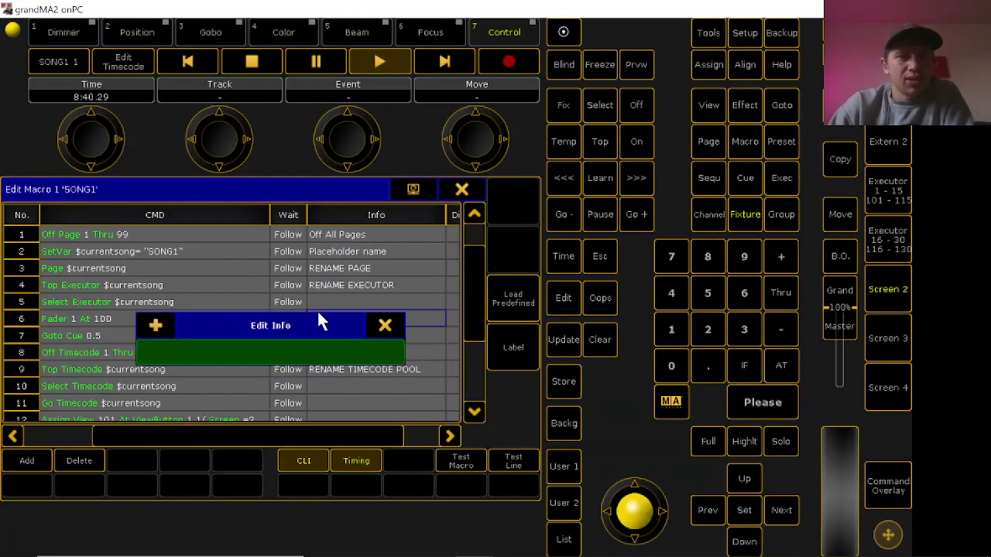
pyautogui.click(373, 327)
pyautogui.press('Down')
pyautogui.press('Down')
pyautogui.press('Down')
pyautogui.press('Down')
pyautogui.press('Down')
pyautogui.press('Down')
pyautogui.press('Down')
pyautogui.press('Down')
pyautogui.press('Down')
pyautogui.press('Down')
pyautogui.press('Down')
pyautogui.press('Down')
pyautogui.press('Down')
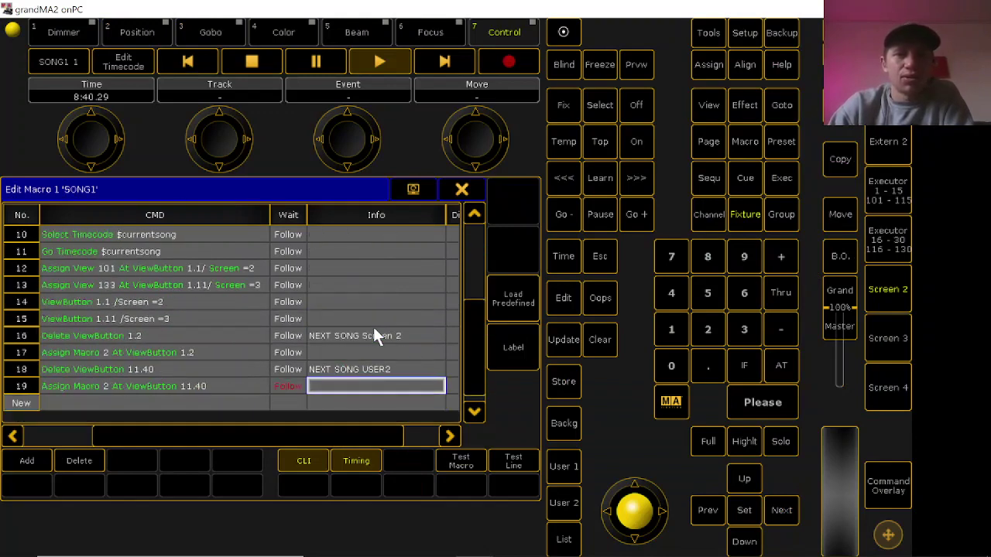
# Examine the NEXT SONG Screen 2 and NEXT SONG USER2 lines, including Delete ViewButton 11.40, and close the macro editor.
pyautogui.click(332, 352)
pyautogui.click(331, 336)
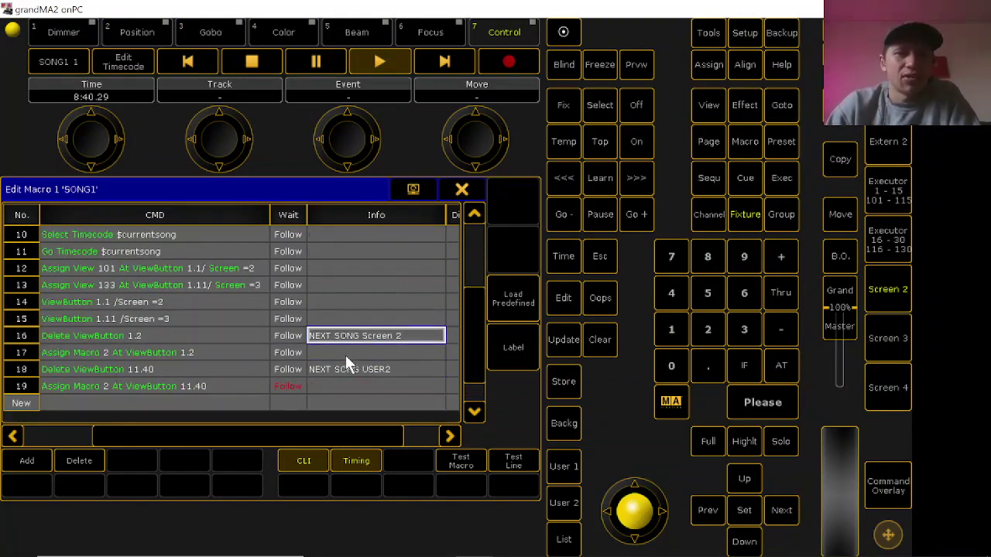
pyautogui.click(345, 355)
pyautogui.click(339, 333)
pyautogui.click(375, 370)
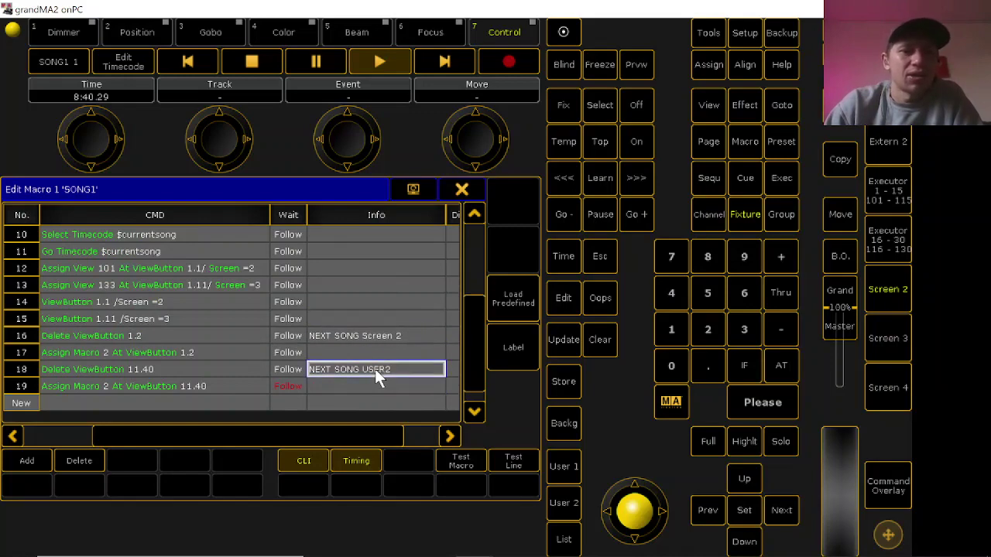
pyautogui.click(178, 369)
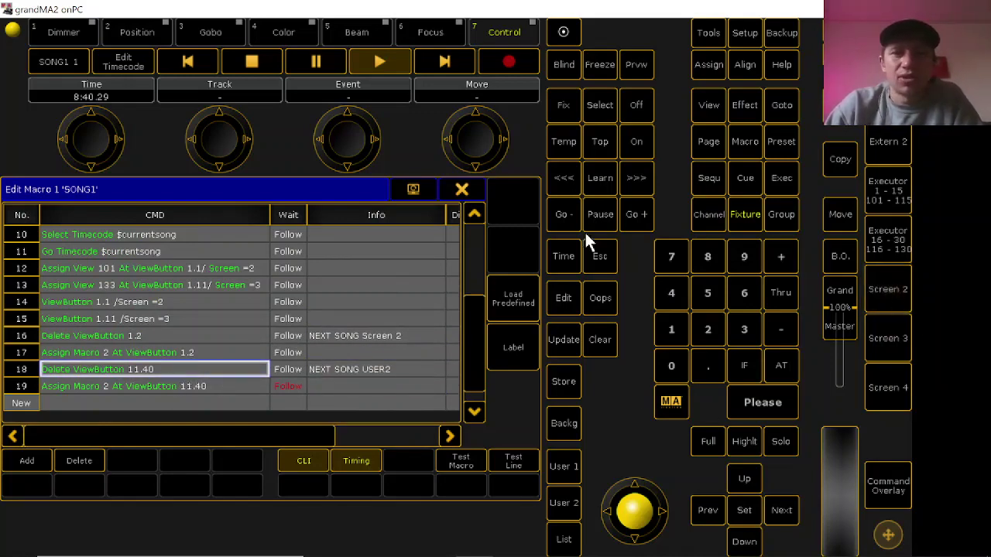
pyautogui.click(461, 189)
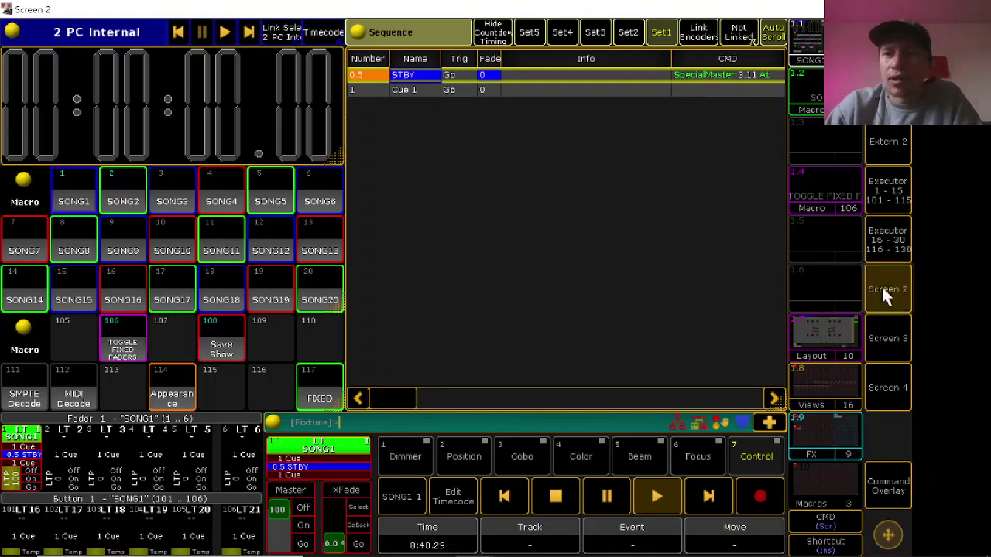
# Show the User 2 buttons, advance to SONG4 with the next-song button, and recall SONG1.
pyautogui.click(886, 294)
pyautogui.click(565, 503)
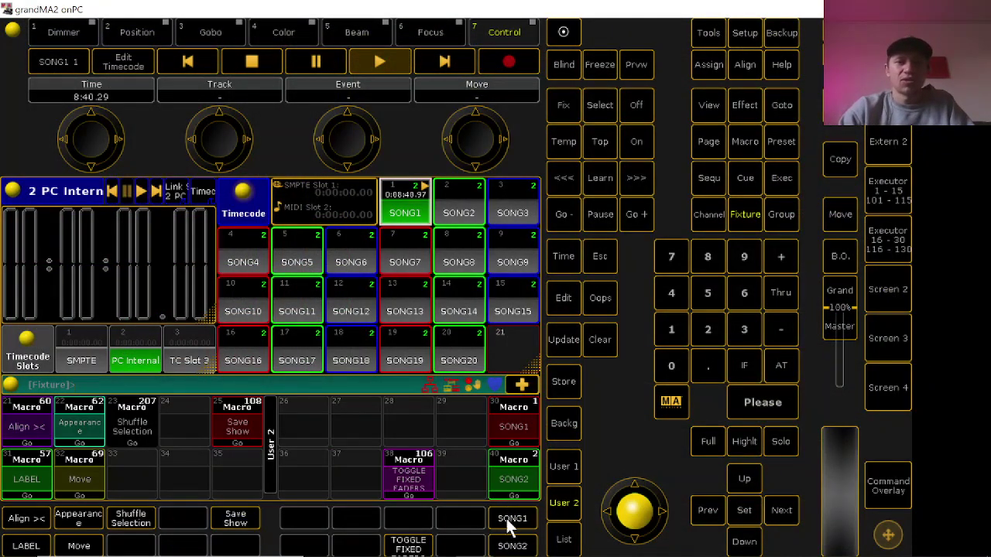
pyautogui.click(510, 545)
pyautogui.click(510, 545)
pyautogui.click(511, 546)
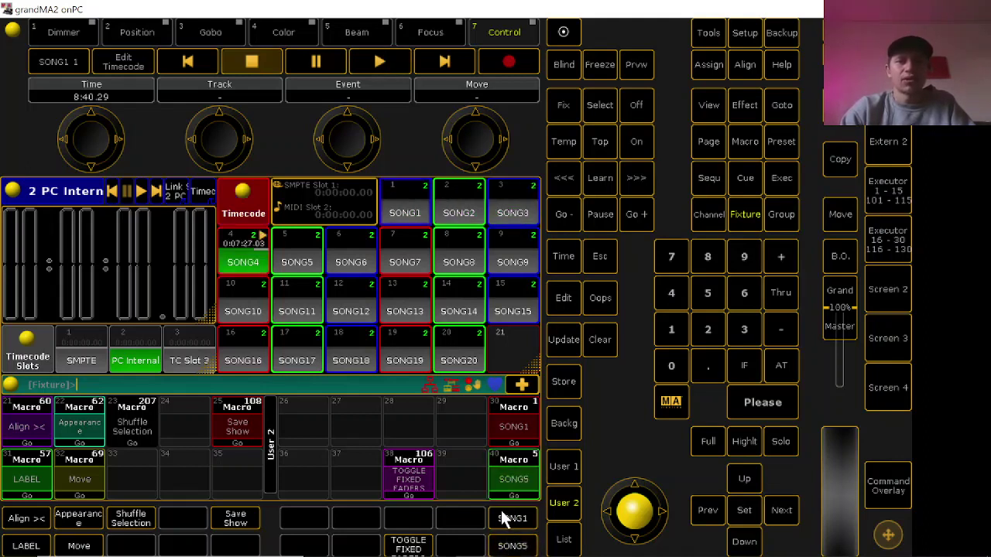
pyautogui.click(503, 518)
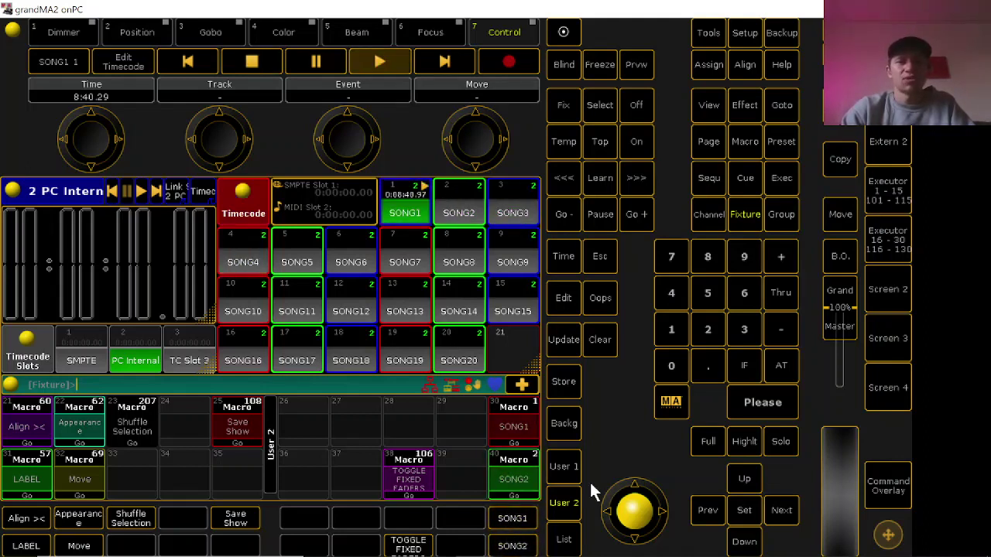
# View Screen 2 and the SONG1 pools on Screen 3, ending on Screen 2.
pyautogui.click(890, 287)
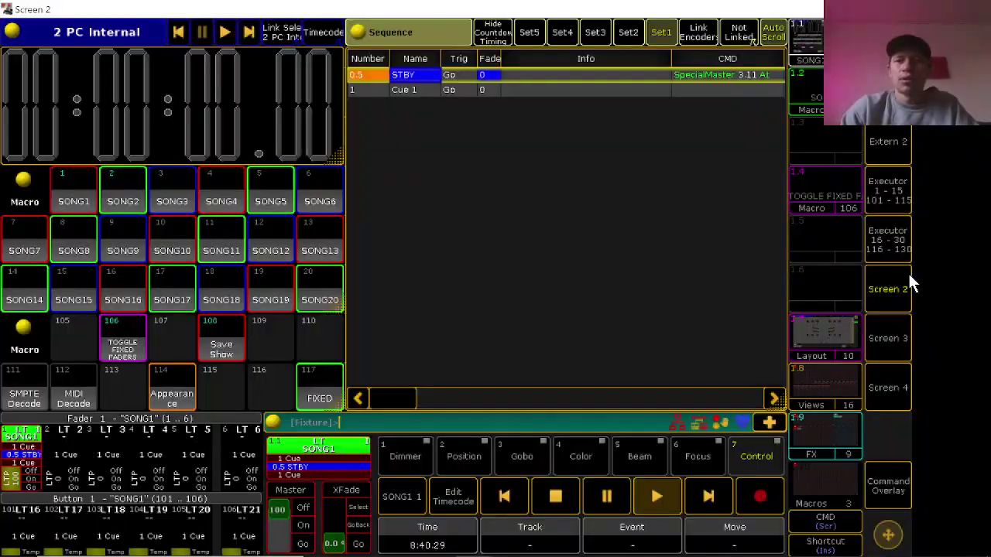
pyautogui.click(896, 288)
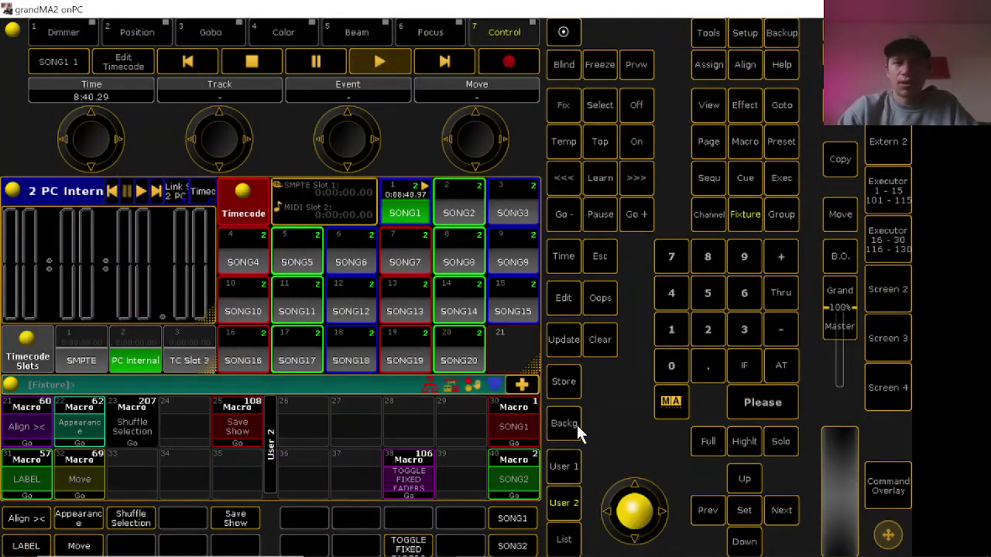
pyautogui.click(889, 342)
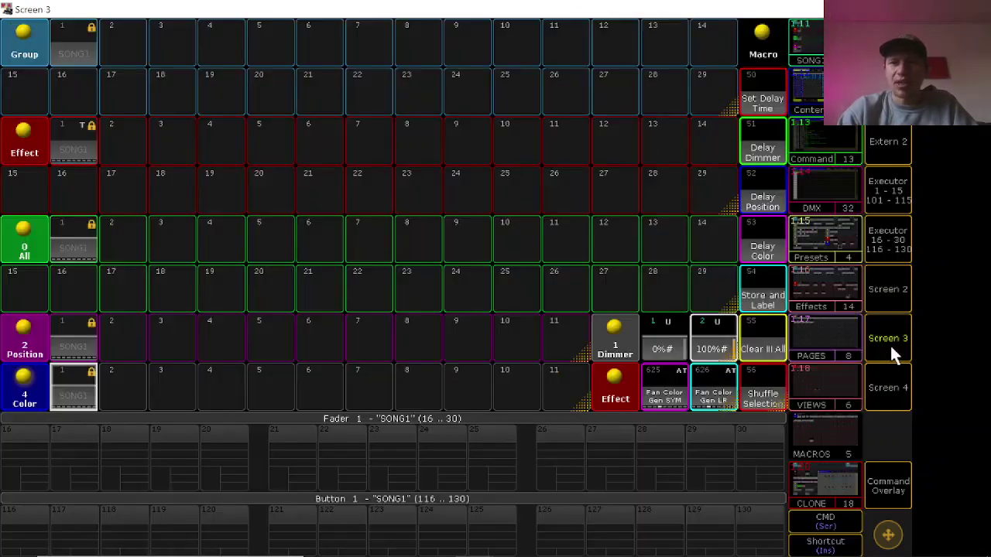
pyautogui.click(885, 290)
pyautogui.click(887, 298)
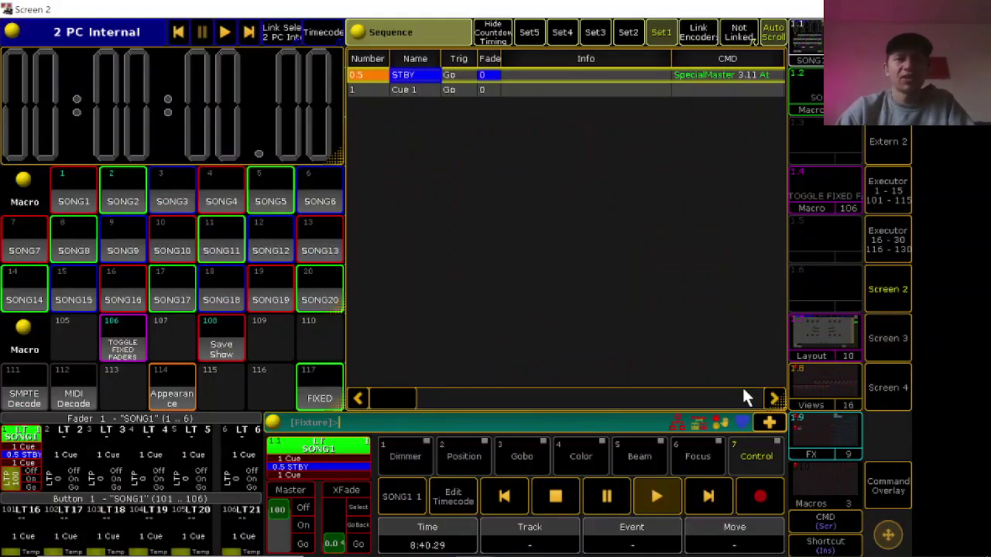
# Label macro 117 as FIXED/PUNT using the command overlay.
pyautogui.click(891, 486)
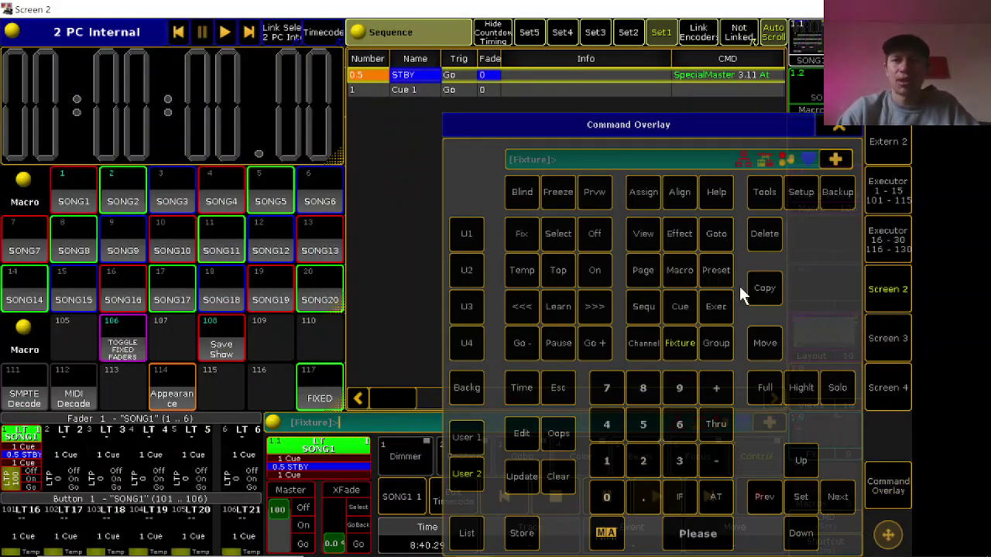
pyautogui.click(637, 192)
pyautogui.click(637, 192)
pyautogui.click(311, 373)
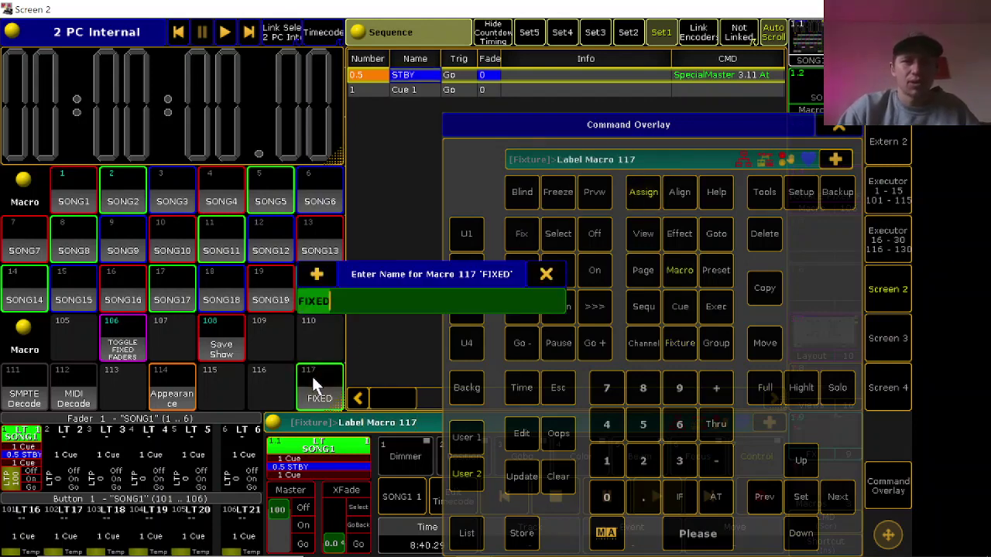
pyautogui.press('End')
pyautogui.write('/PU')
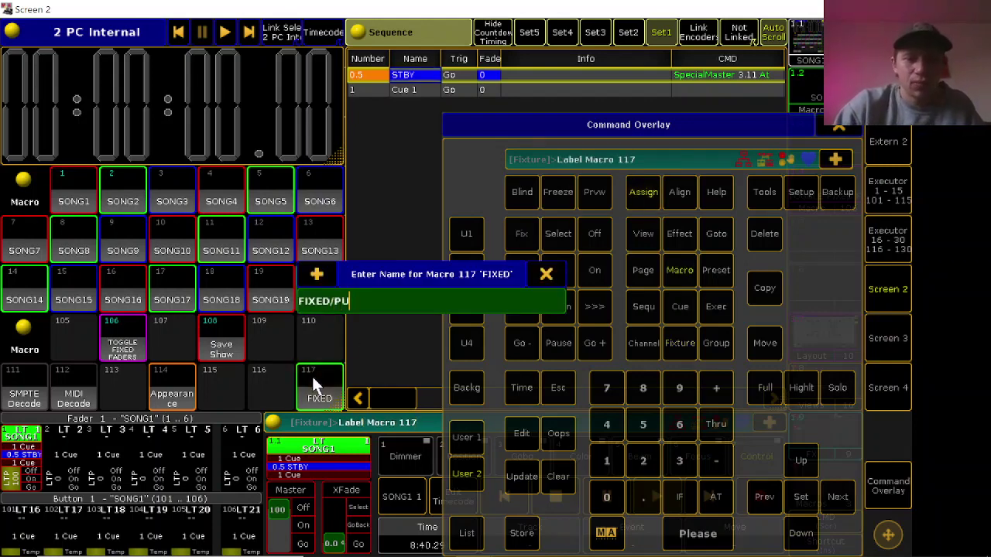
pyautogui.write('NT')
pyautogui.press('Return')
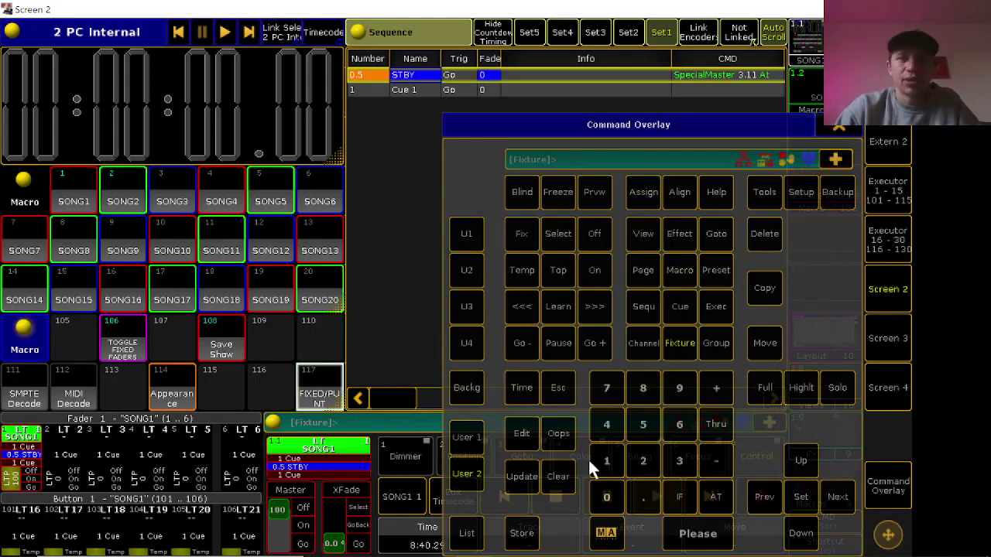
# Change the label of macro 117 to FIXED.
pyautogui.click(642, 192)
pyautogui.click(642, 192)
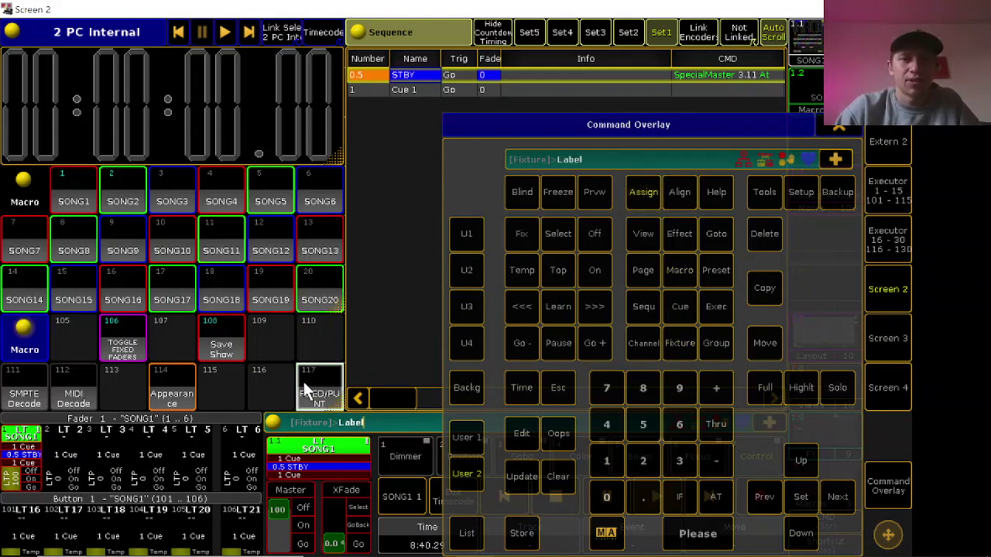
pyautogui.click(303, 381)
pyautogui.press('BackSpace')
pyautogui.press('BackSpace')
pyautogui.press('BackSpace')
pyautogui.press('BackSpace')
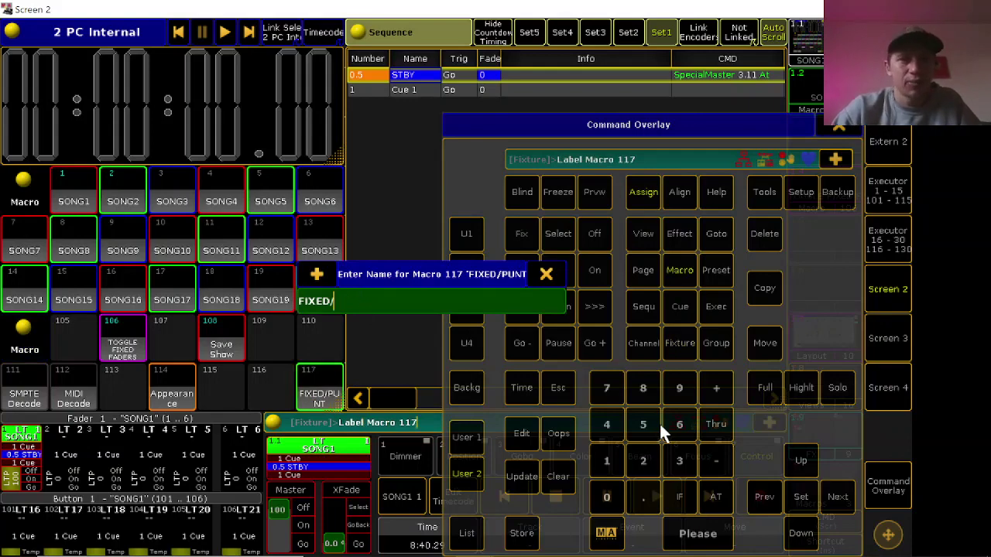
pyautogui.press('BackSpace')
pyautogui.press('Return')
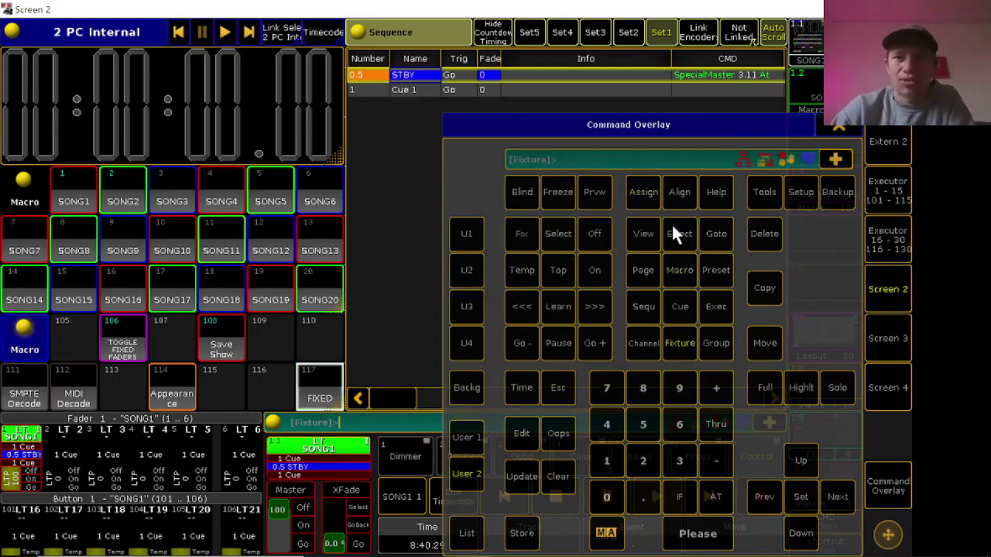
# Assign the FIXED macro 117 to the free User 2 button 39, between TOGGLE FIXED FADERS and SONG2.
pyautogui.click(649, 195)
pyautogui.click(325, 382)
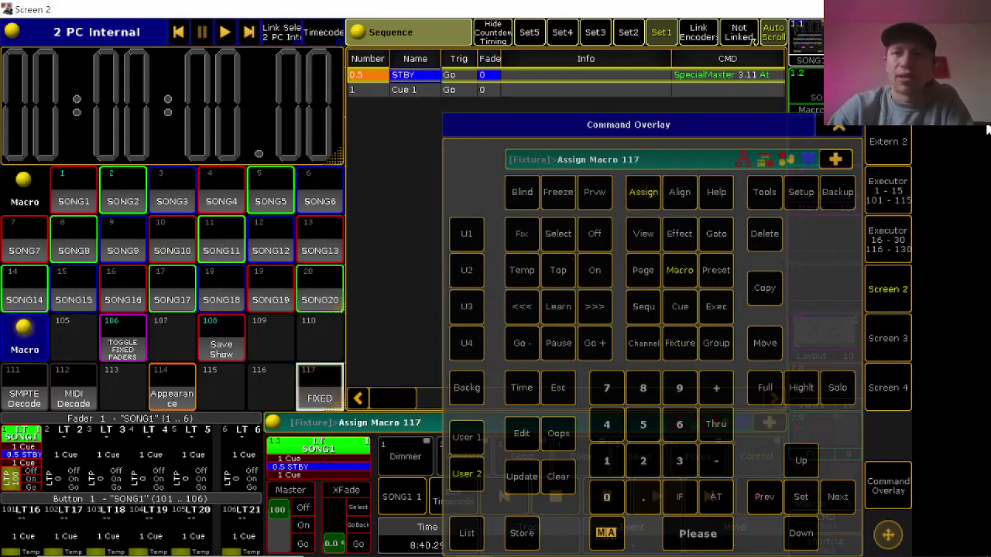
pyautogui.click(853, 125)
pyautogui.click(889, 269)
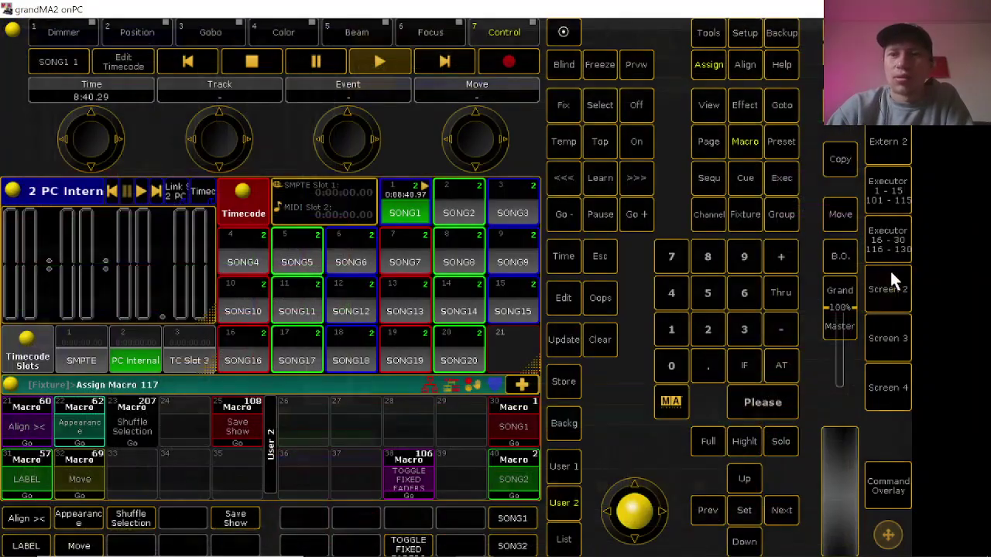
pyautogui.click(464, 457)
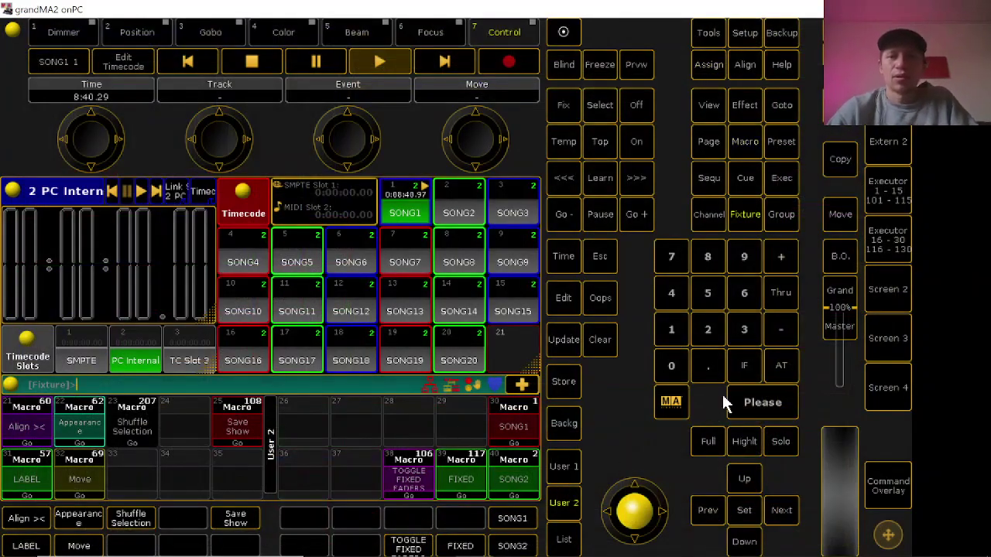
# Set the appearance colour of the FIXED macro to Cyan from the MA colors swatch book.
pyautogui.click(725, 69)
pyautogui.click(720, 74)
pyautogui.click(721, 75)
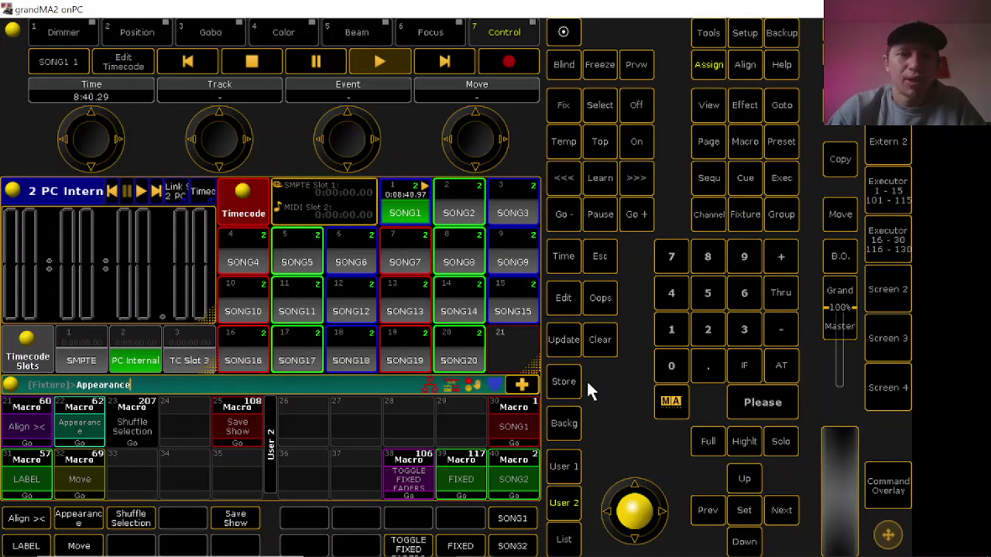
pyautogui.click(471, 472)
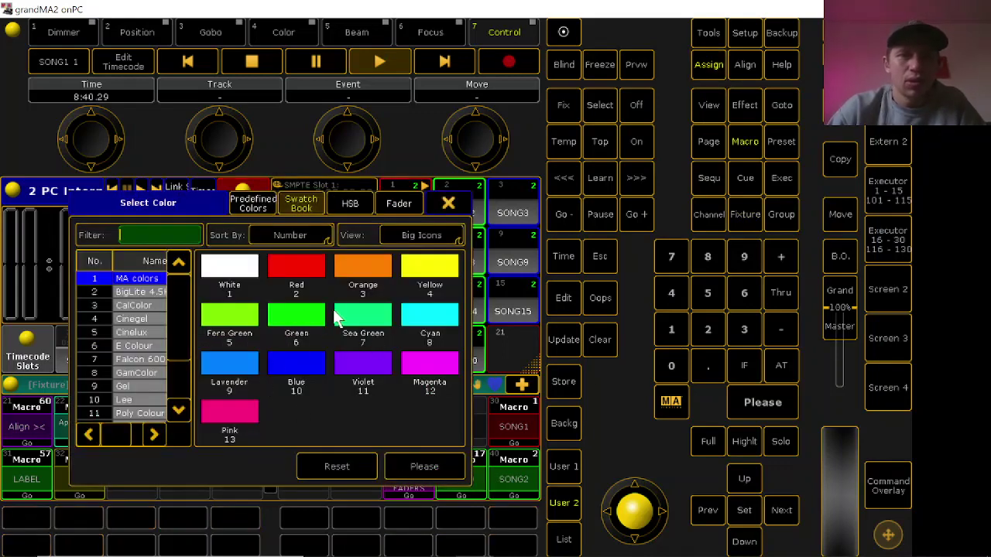
pyautogui.click(432, 325)
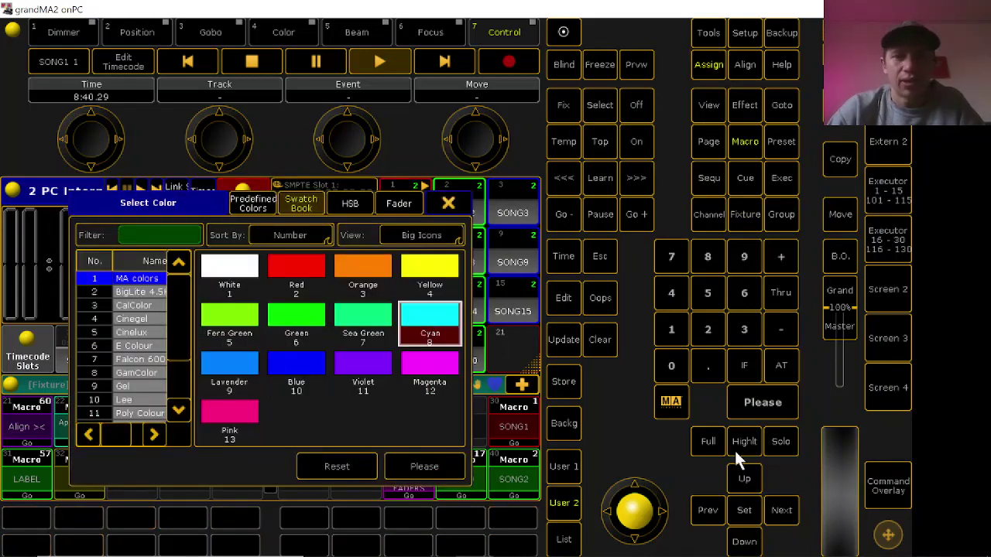
pyautogui.click(424, 465)
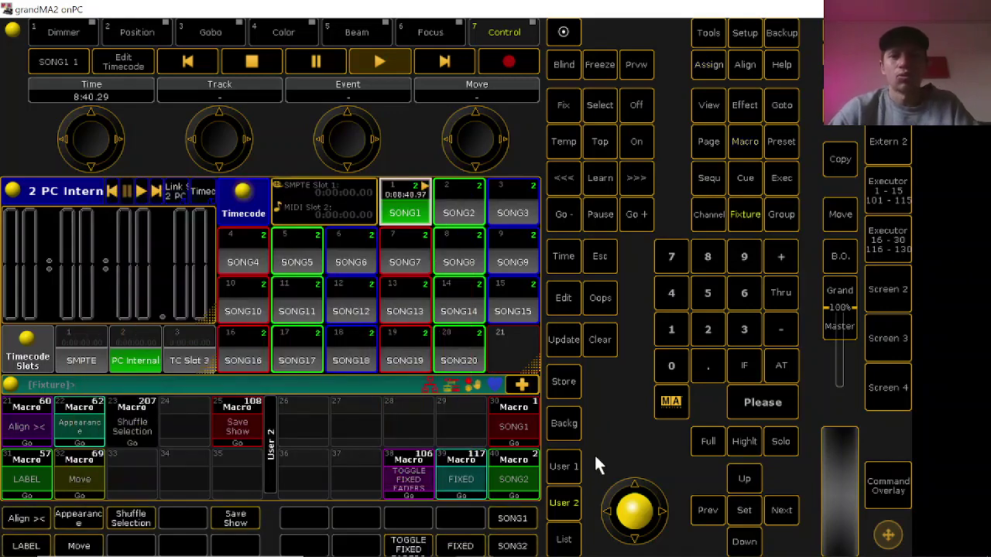
# Open the SONG3 macro from Screen 2, review its command lines down to the last one, and close it.
pyautogui.click(894, 293)
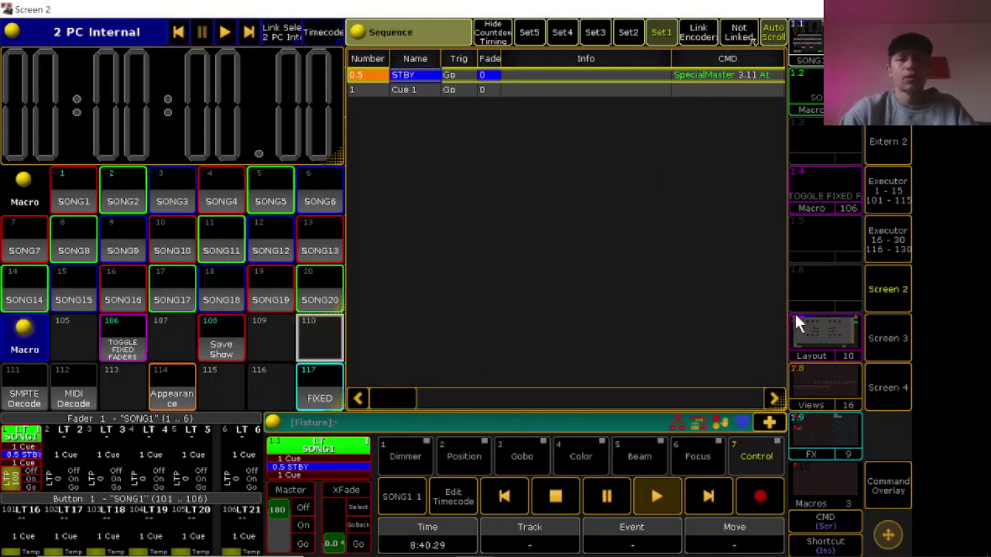
pyautogui.click(885, 282)
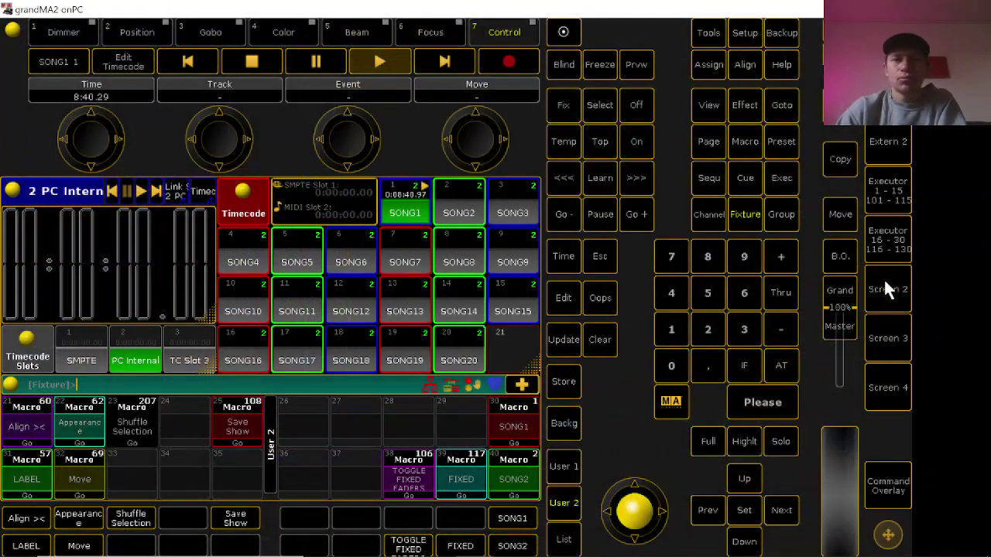
pyautogui.click(886, 290)
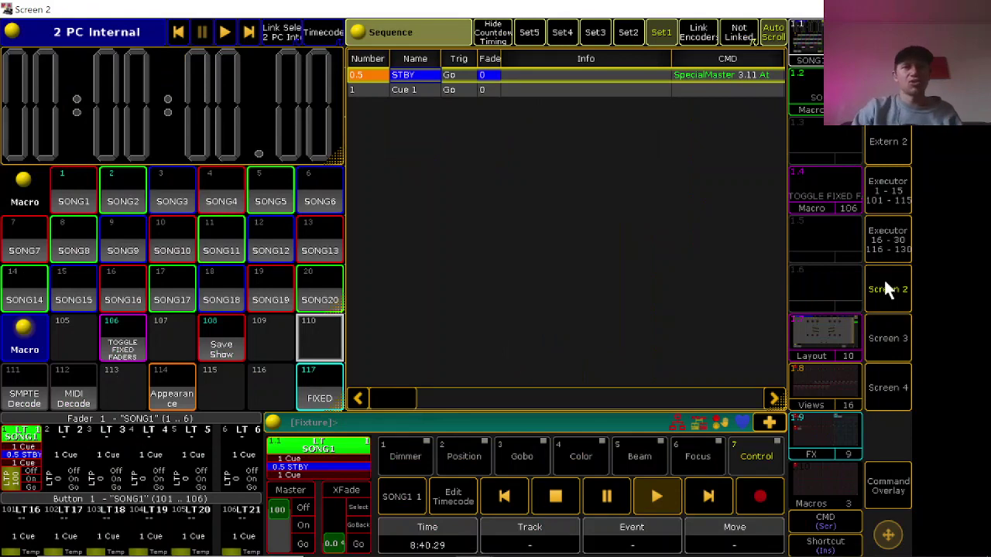
pyautogui.rightClick(166, 185)
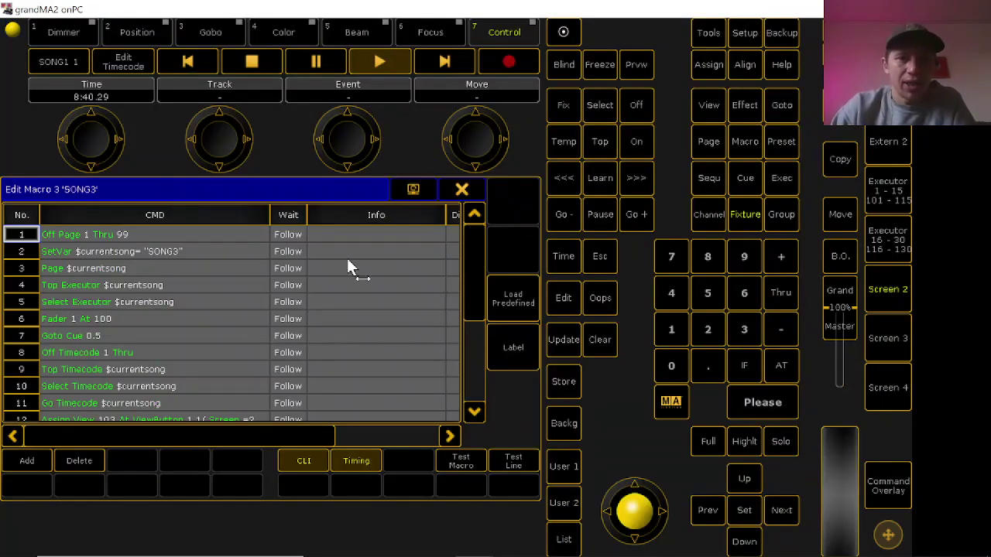
pyautogui.scroll(-3, 386, 345)
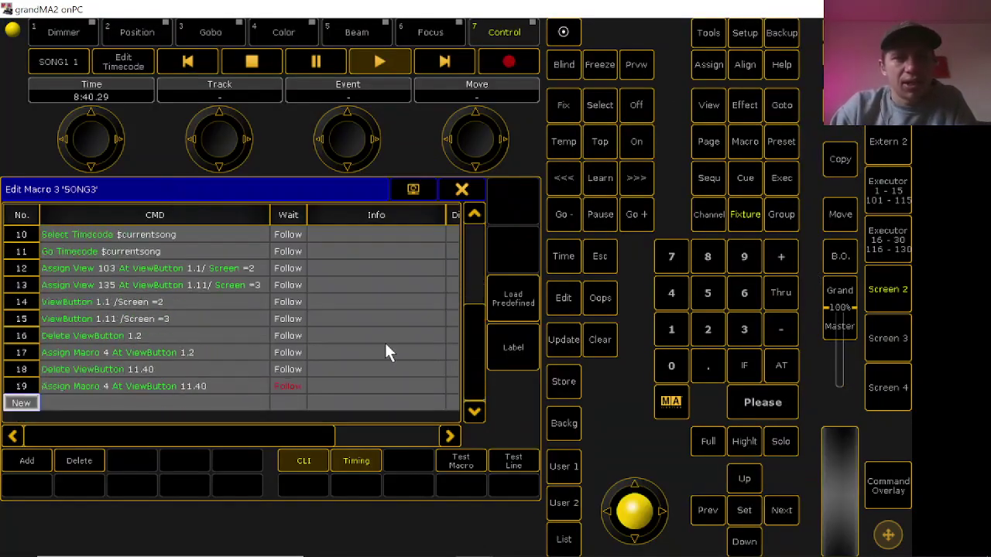
pyautogui.click(469, 192)
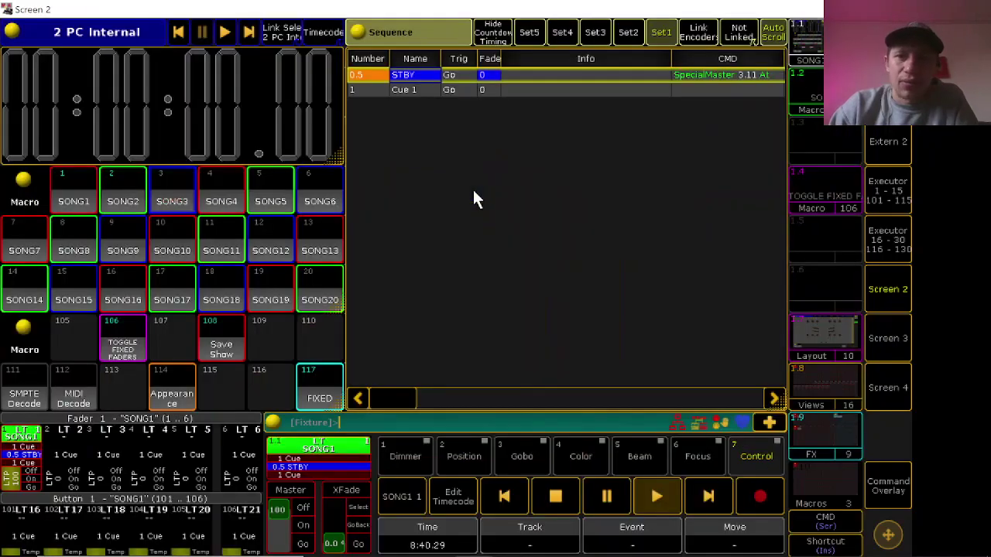
# Show the view pool on Screen 3 and examine the song and FIXED/PUNT views for Screens 2 and 3.
pyautogui.click(883, 327)
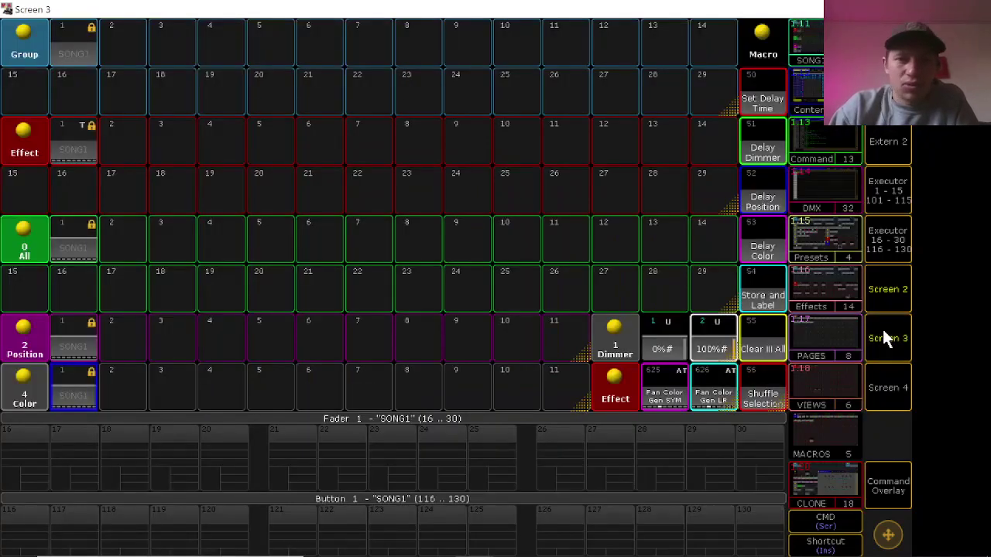
pyautogui.click(835, 389)
pyautogui.scroll(-5, 418, 127)
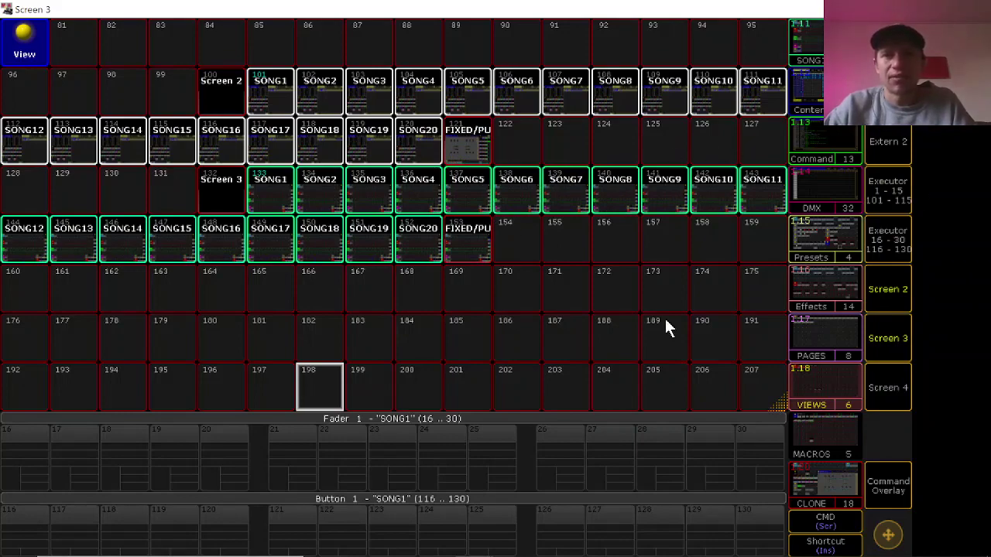
pyautogui.click(876, 349)
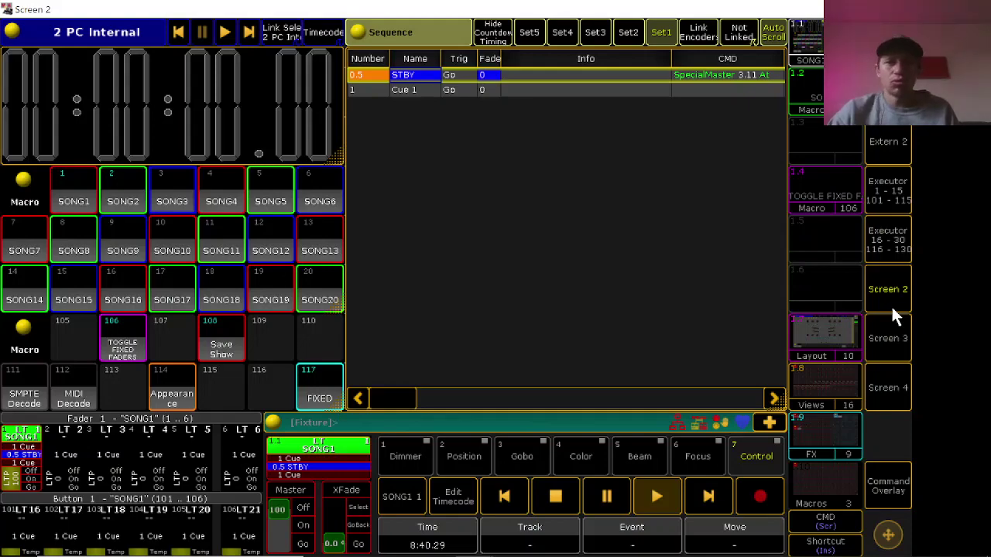
pyautogui.click(892, 310)
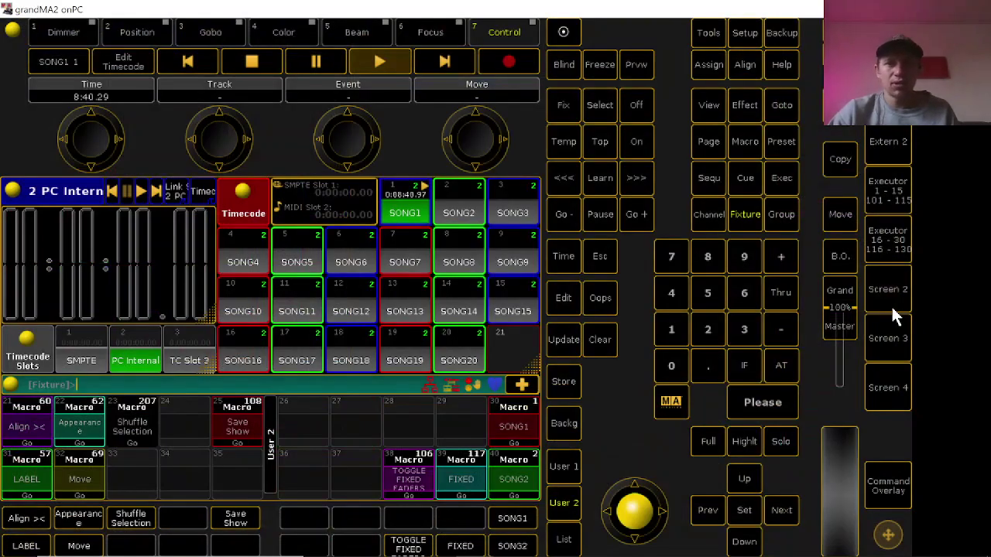